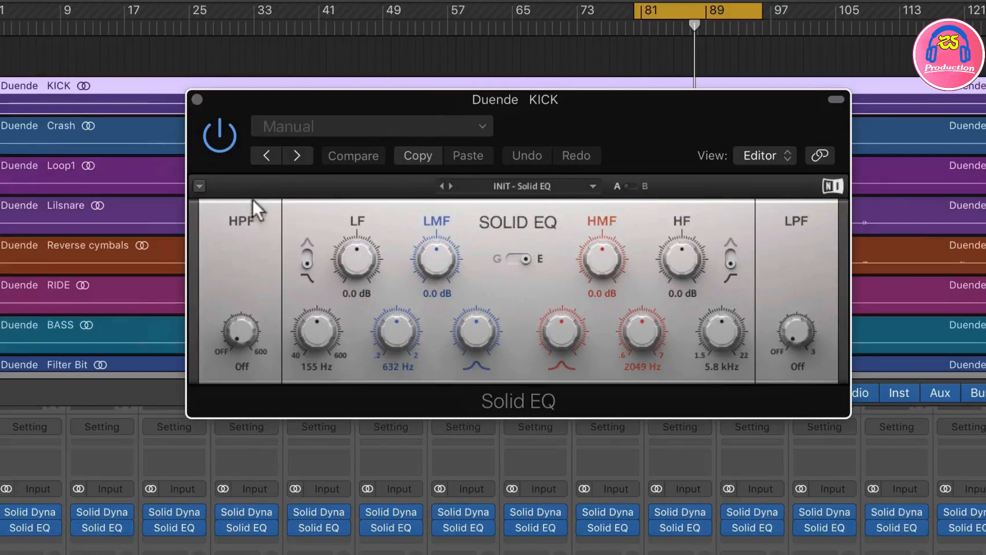
Step: Try the high-pass and low-pass filter knobs on the kick's Solid EQ and return both to Off
drag(244, 341, 244, 343)
mouse_move(795, 343)
mouse_down()
mouse_move(795, 313)
mouse_move(794, 355)
mouse_up()
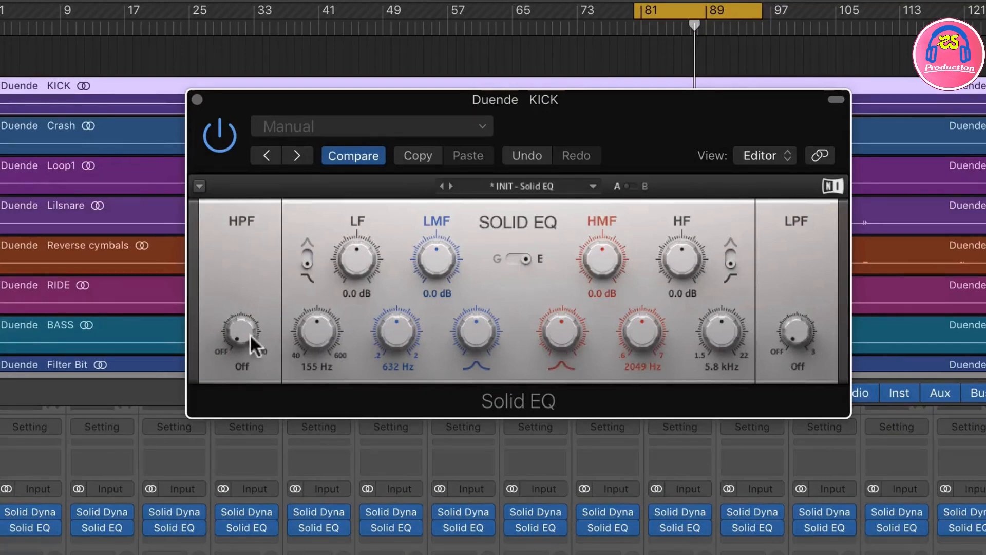
mouse_move(254, 341)
mouse_down()
mouse_move(253, 321)
mouse_move(253, 349)
mouse_up()
Step: Switch the kick's Solid EQ to the G curve and move the plug-in window clear of the mixer
click(524, 260)
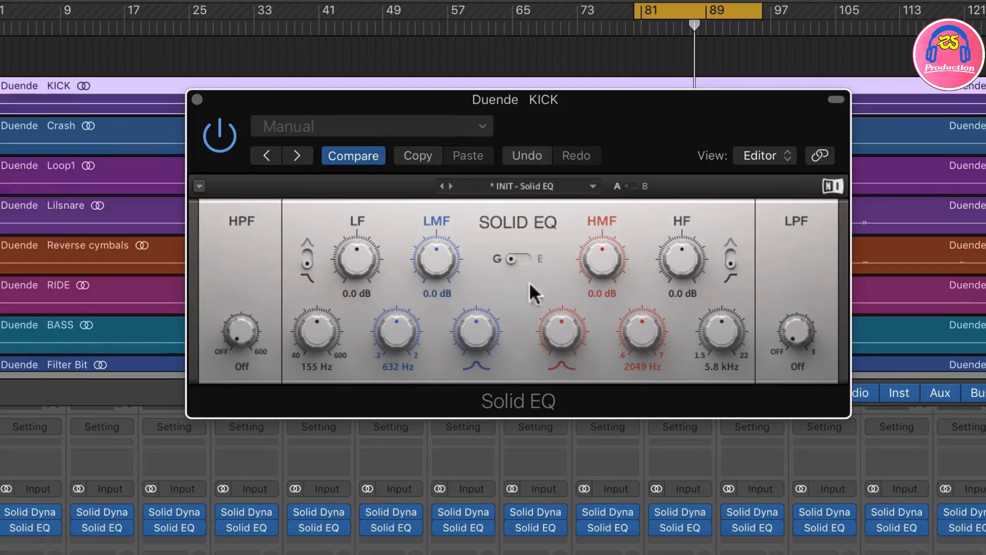
click(509, 256)
drag(421, 109, 424, 76)
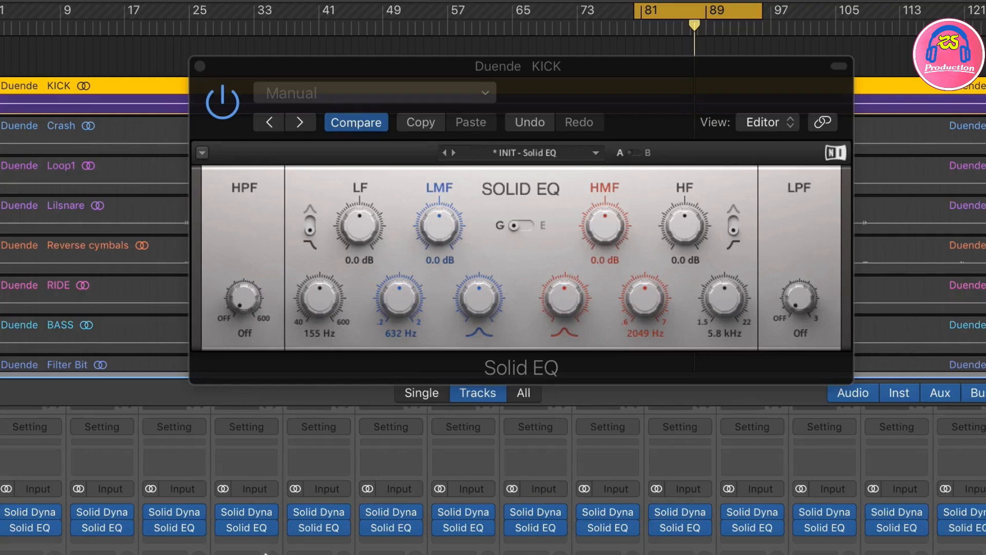
Step: Set the kick EQ's LF frequency to 81 Hz and boost the LF gain to 5.7 dB
drag(320, 291, 319, 322)
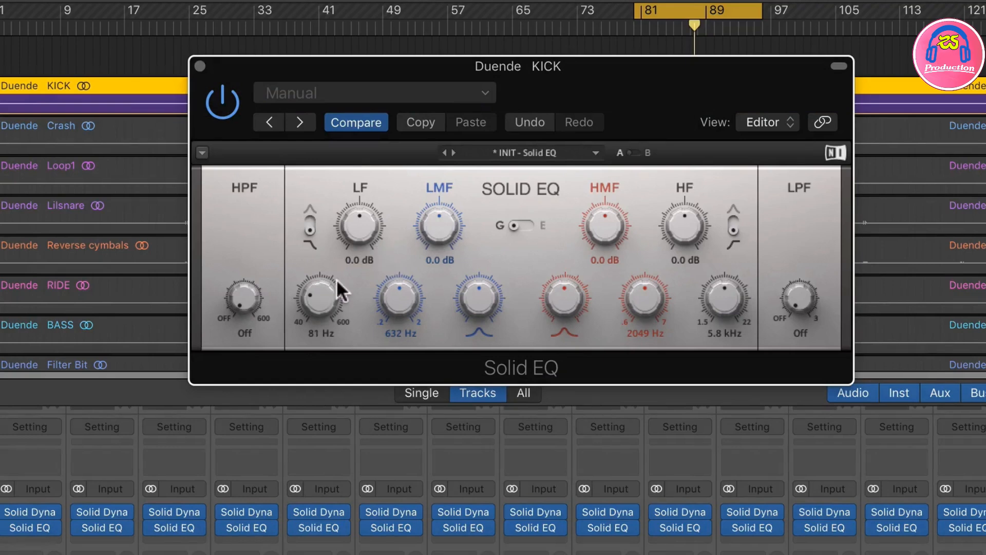
drag(332, 290, 332, 300)
mouse_move(362, 239)
mouse_down()
mouse_move(362, 208)
mouse_move(362, 223)
mouse_up()
drag(323, 306, 323, 294)
drag(361, 223, 361, 227)
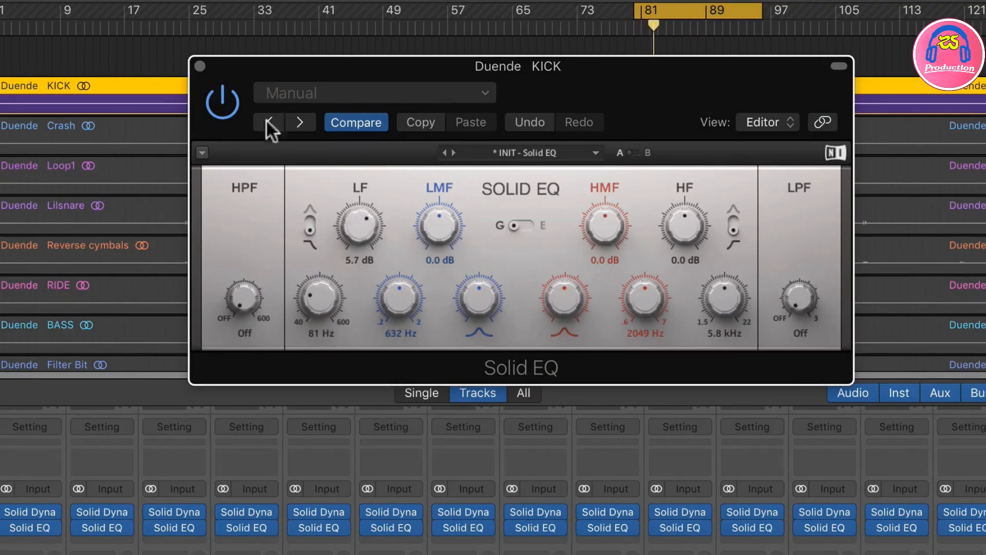
Step: Set the kick's low-pass filter to 10.6 kHz and its LF gain to 4.6 dB, checking against the bypassed sound
click(223, 106)
drag(793, 294, 799, 307)
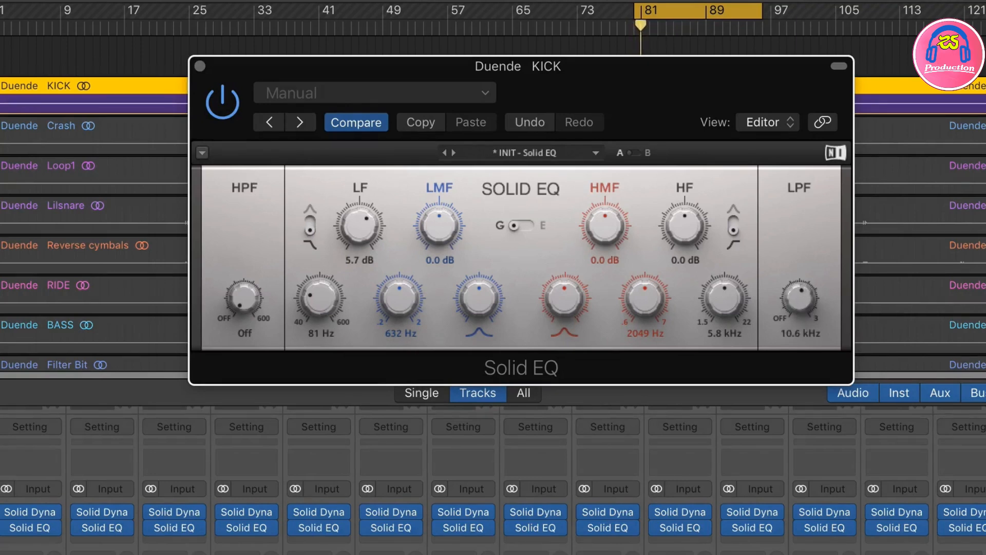
click(210, 107)
drag(359, 226, 355, 233)
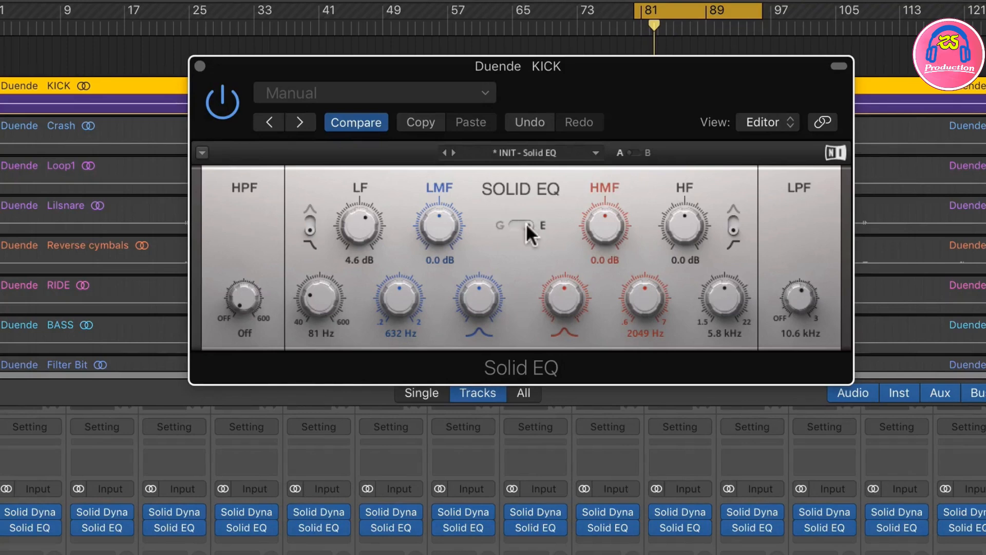
Step: Compare the E and G curves on the kick EQ, ending on G
click(510, 221)
click(525, 223)
click(507, 223)
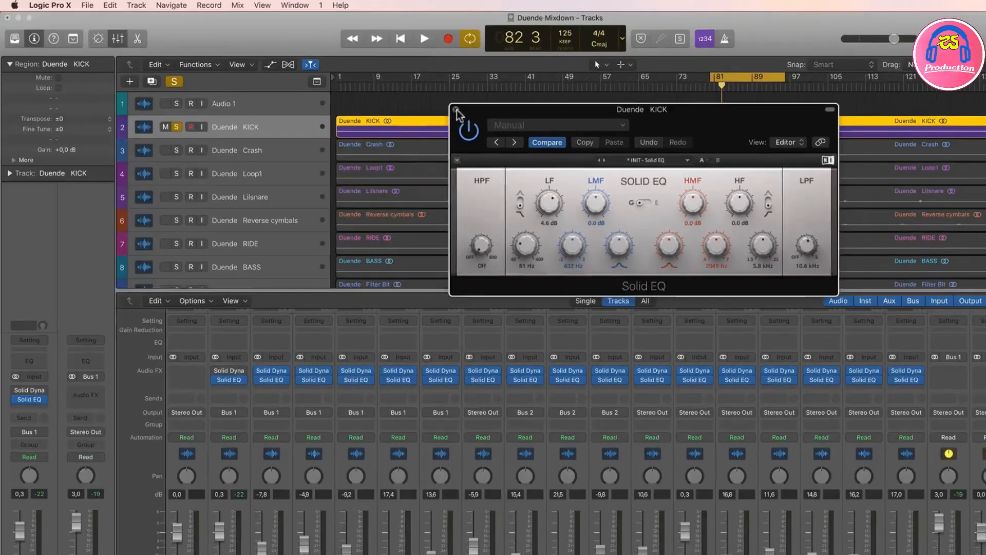
Step: Solo the Loop1 track alongside the kick and open its Solid EQ in place of the kick's
click(456, 110)
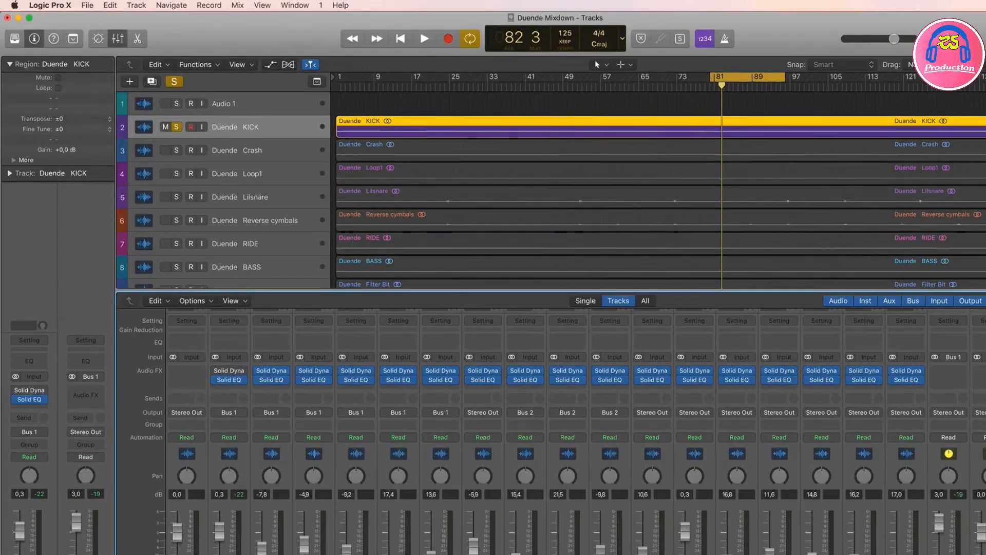
click(321, 554)
click(314, 379)
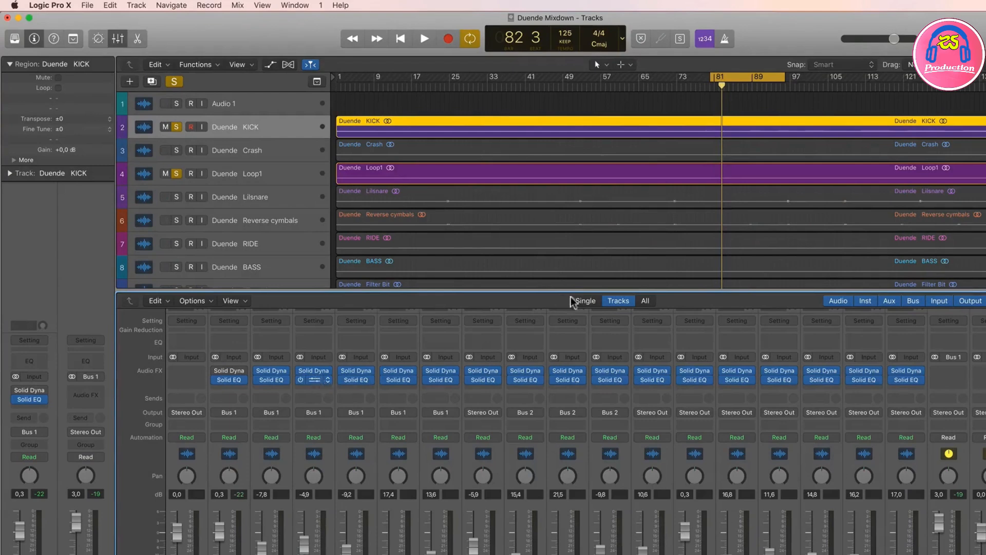
drag(292, 36, 667, 189)
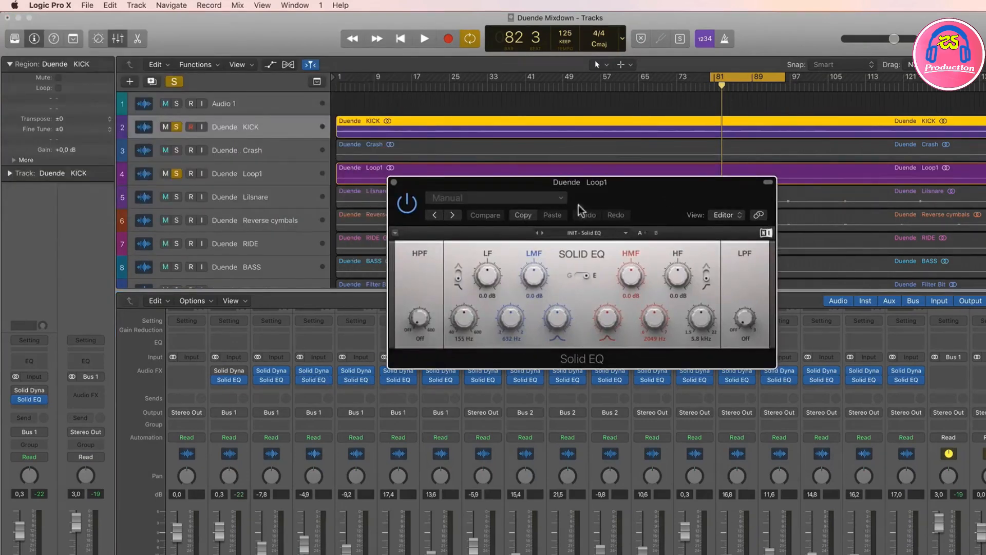
drag(591, 183, 622, 178)
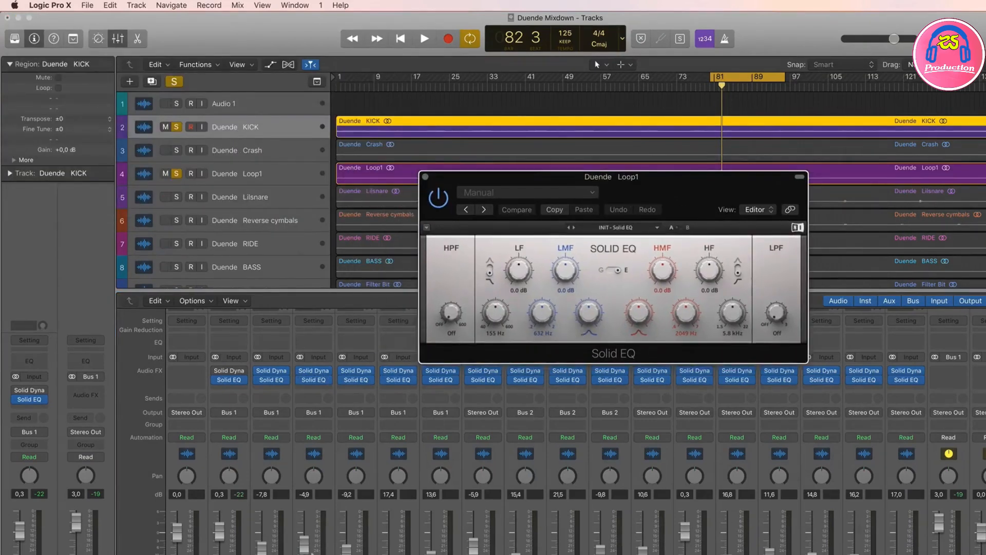
Step: Play the kick and loop together briefly, and set the Loop1 fader to -6.8 dB and the kick fader to 1.7 dB
key(space)
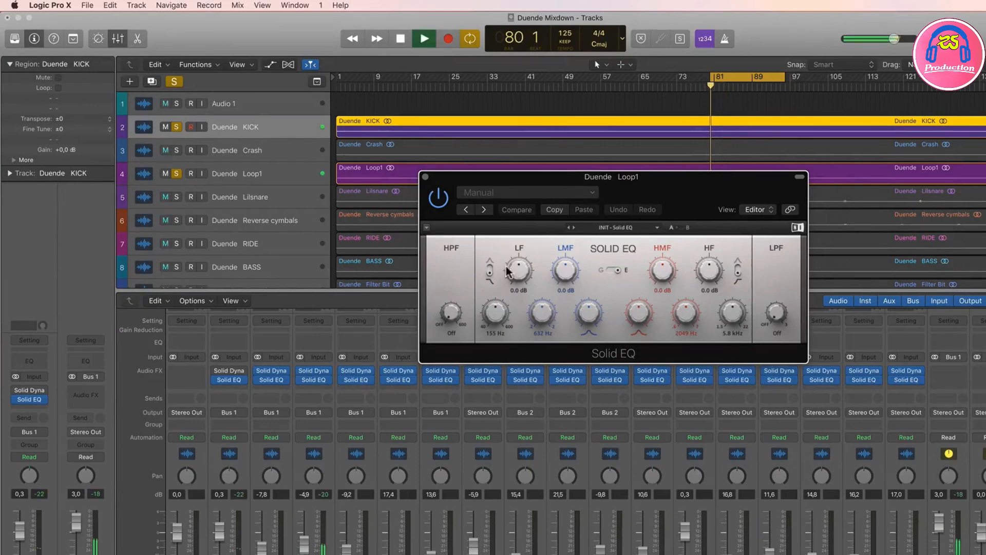
key(space)
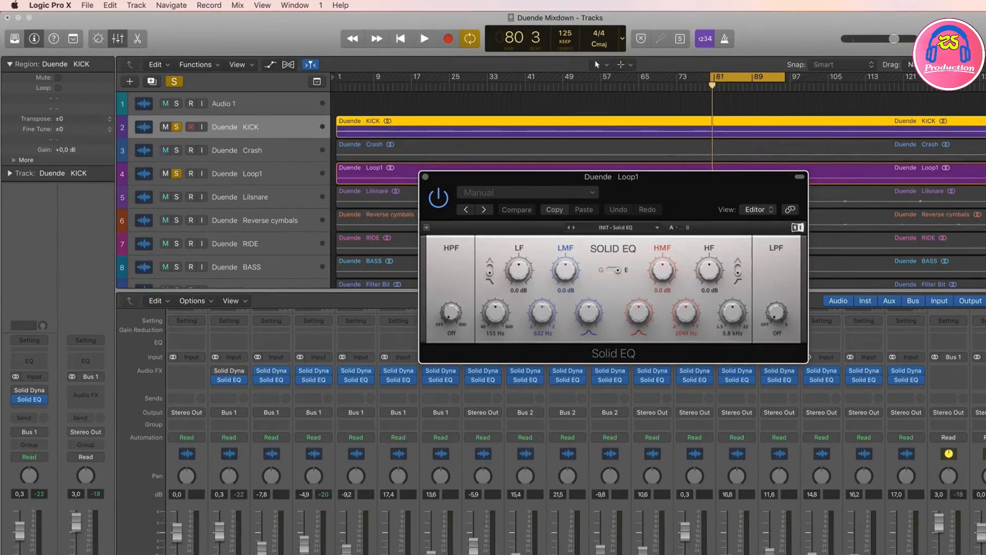
drag(304, 543, 304, 546)
drag(221, 532, 220, 527)
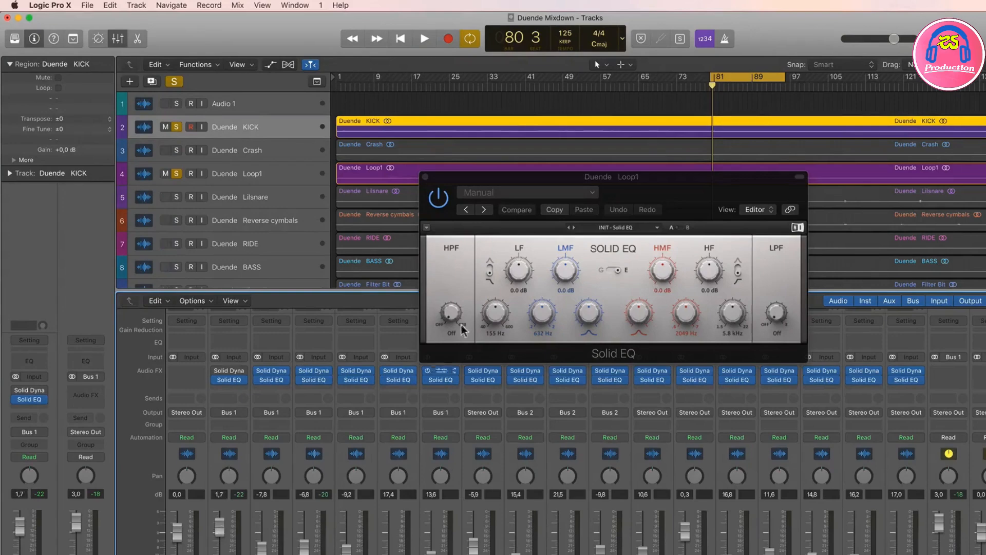
Step: Set Loop1's high-pass filter to 377 Hz and cut its LF gain to -4.2 dB
drag(447, 315, 448, 282)
drag(226, 313, 226, 303)
drag(352, 247, 353, 257)
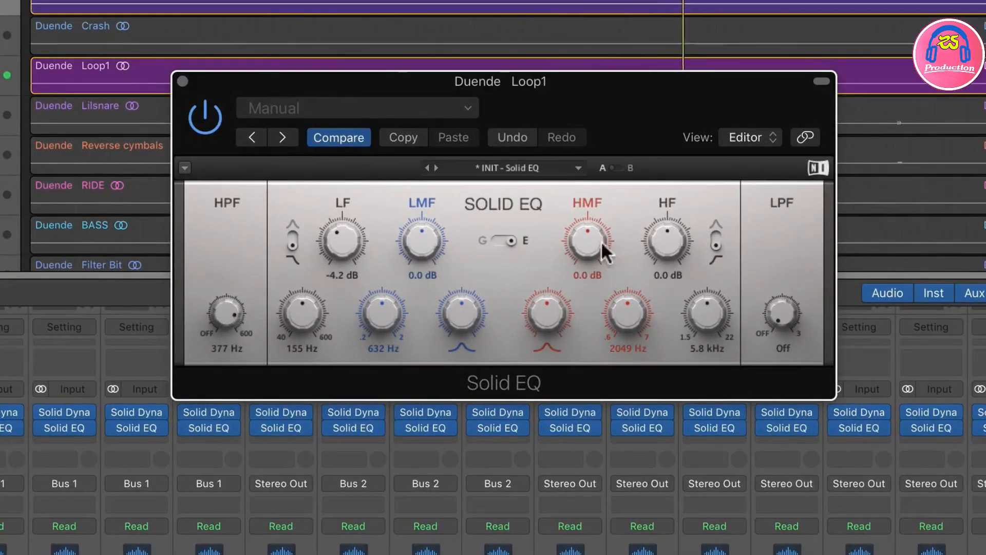
Step: Boost Loop1's HMF gain to 10.5 dB and compare the G and E curves, ending on E
drag(591, 246, 591, 231)
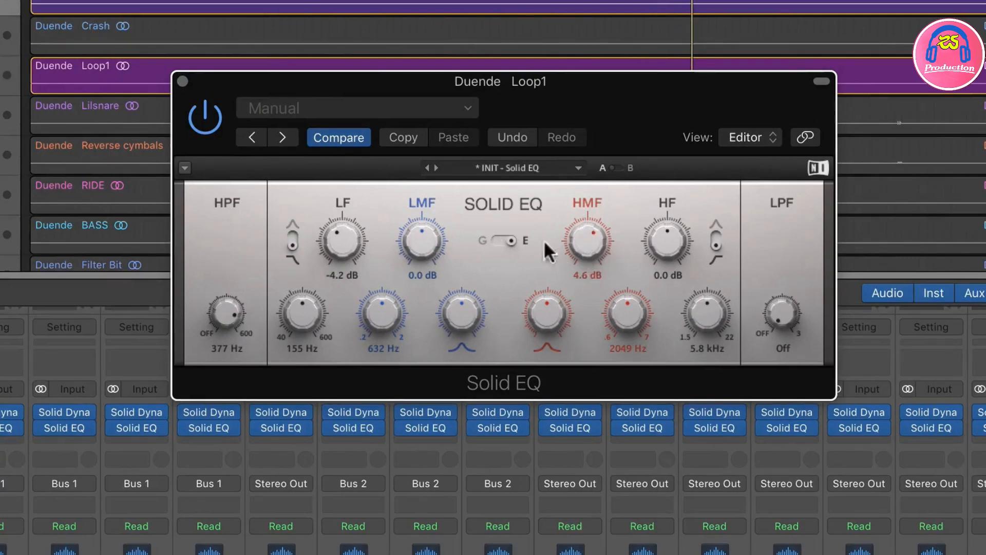
drag(582, 239, 583, 221)
click(496, 239)
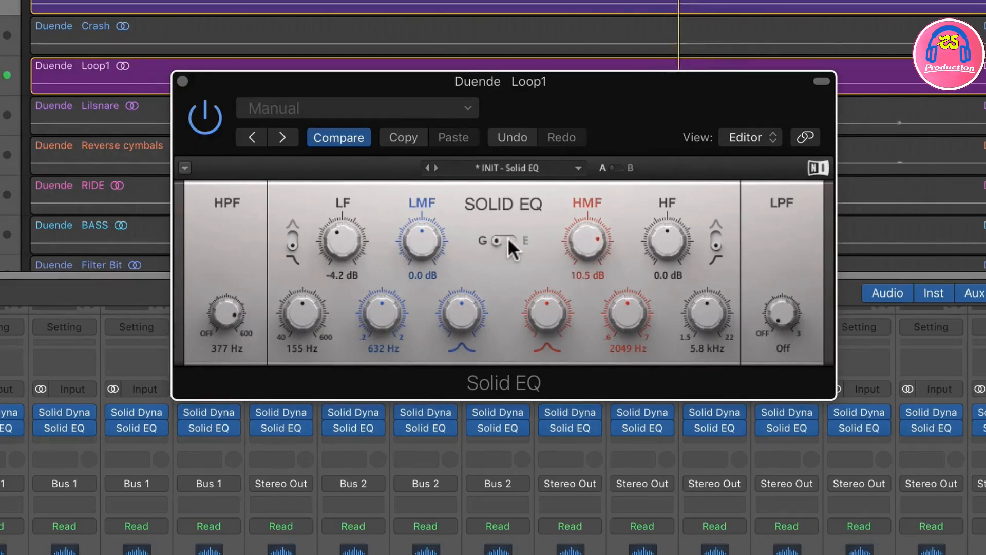
click(510, 237)
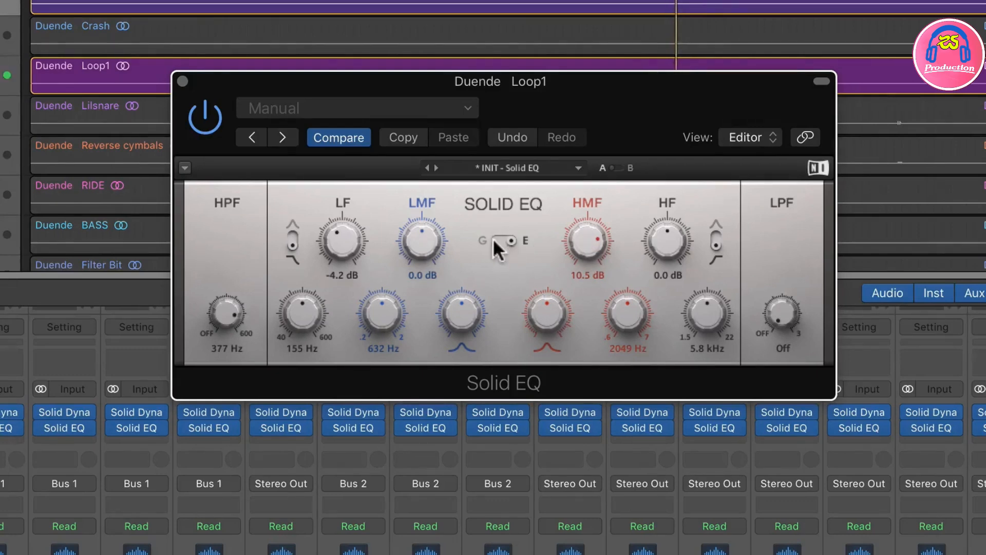
click(492, 236)
click(511, 237)
Step: Reset Loop1's HMF gain and cut it to -2.6 dB, turning up the HMF bandwidth knob
drag(587, 242, 588, 284)
double_click(592, 233)
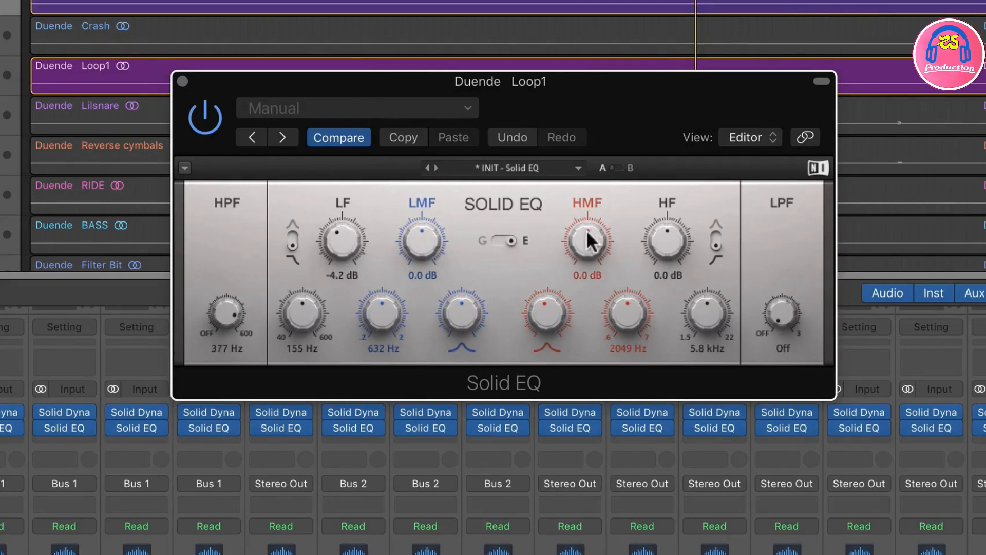
drag(591, 241, 590, 250)
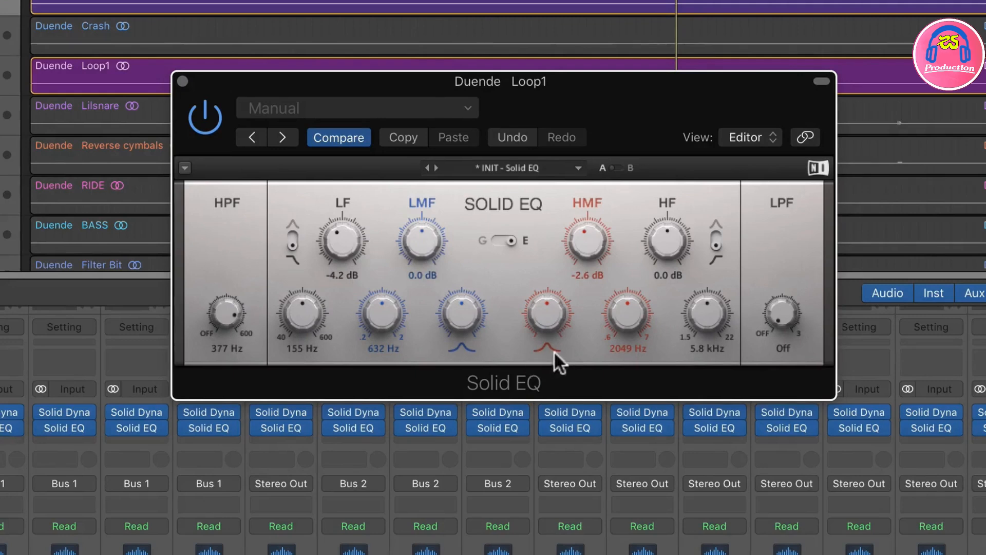
drag(549, 312, 548, 297)
drag(547, 316, 547, 274)
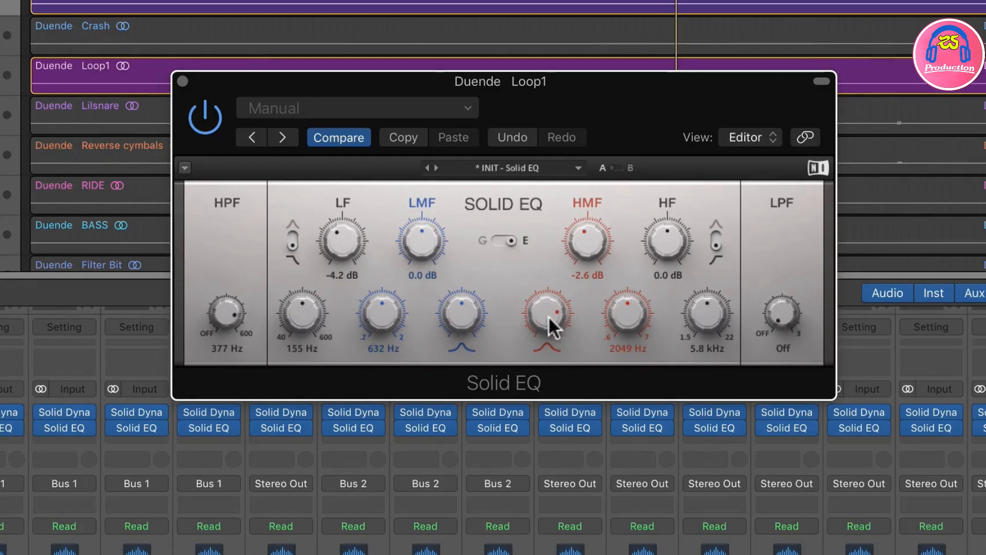
Step: Deepen Loop1's HMF cut to -5.1 dB with a slight bandwidth adjustment, and compare the EQ bypassed and active
key(space)
drag(587, 240, 587, 264)
drag(543, 304, 543, 312)
click(205, 125)
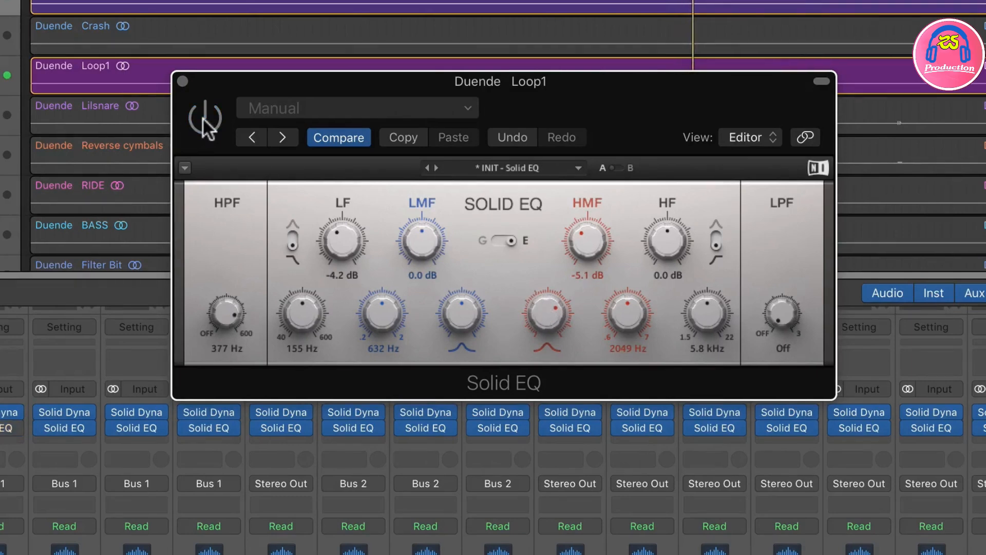
click(205, 125)
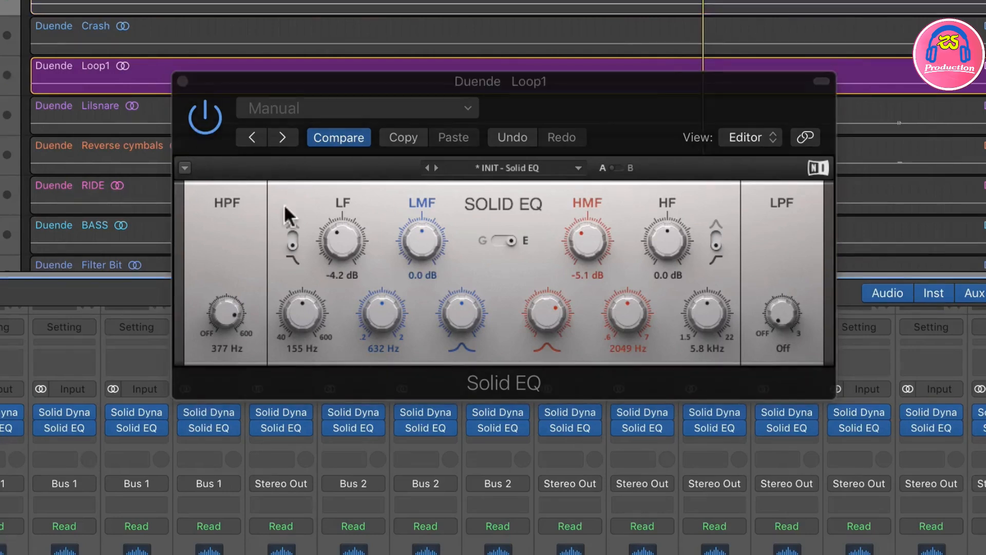
Step: With the loop soloed alone, compare the EQ bypassed and active, set the HMF gain to -3.7 dB and close the plug-in
key(space)
click(205, 123)
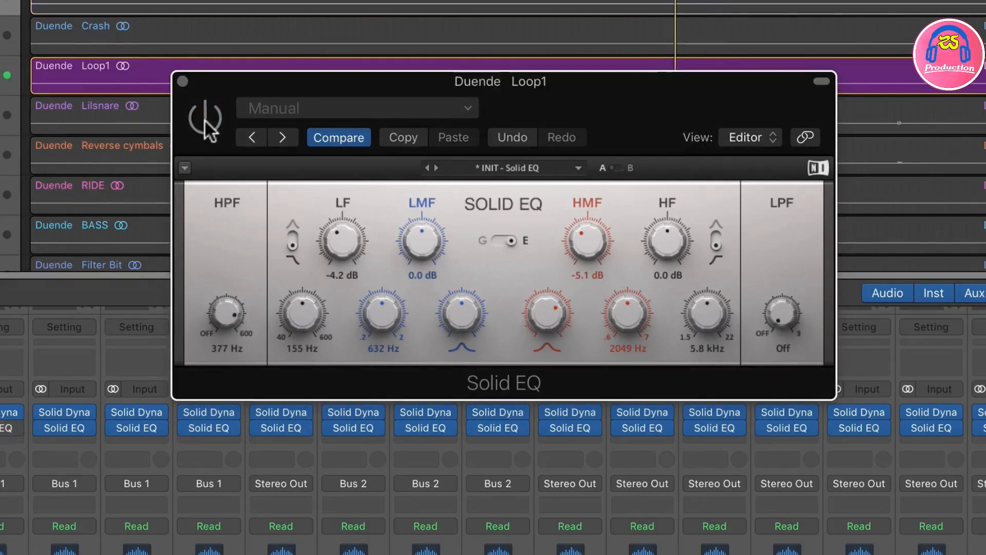
click(205, 121)
drag(588, 237, 587, 229)
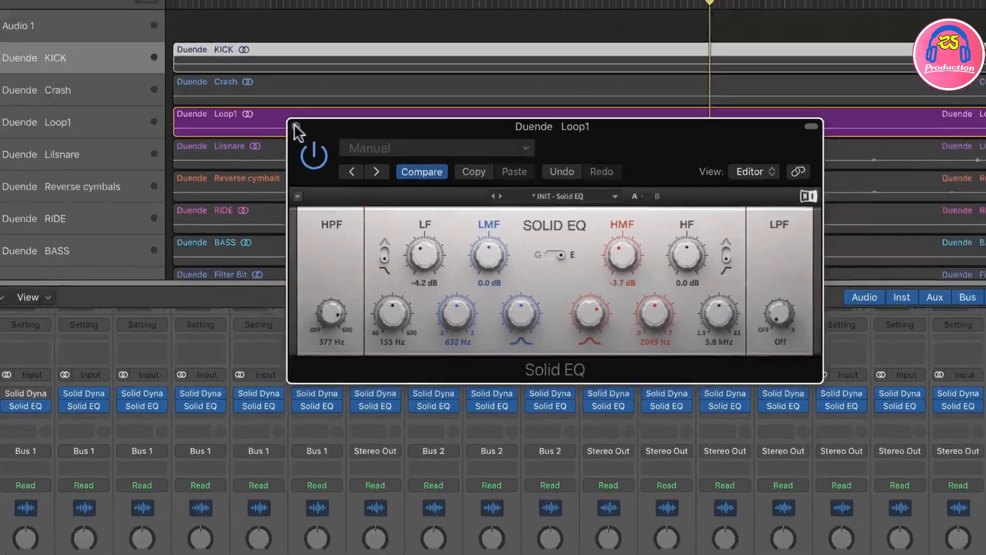
click(296, 126)
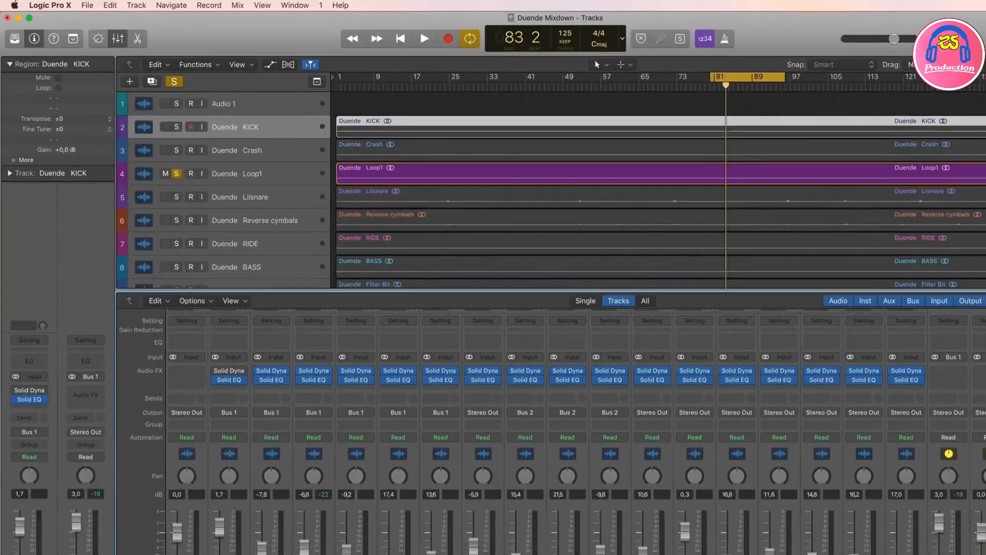
key(s)
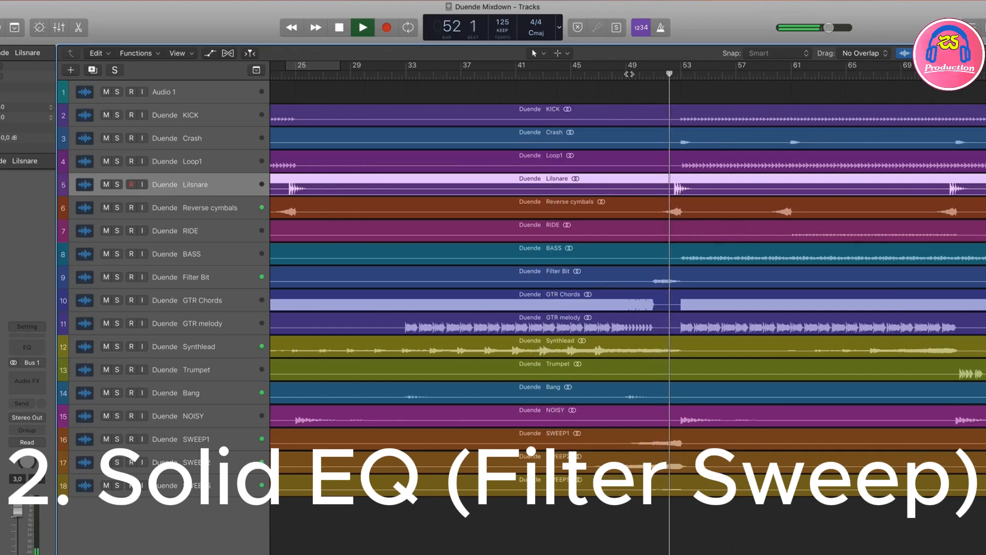
Step: Select the Filter Bit track and listen to the filter transition from about bar 50 into bar 53
key(space)
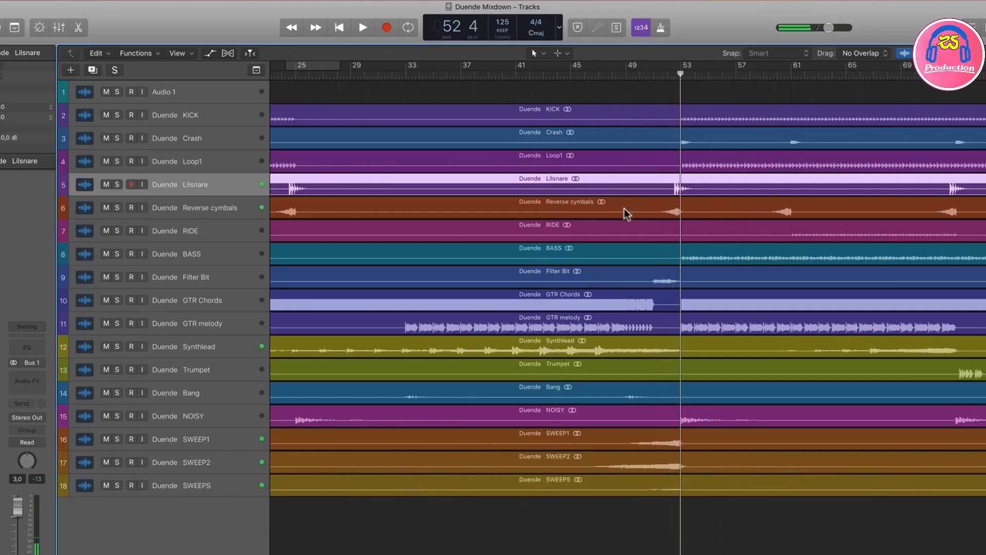
click(195, 277)
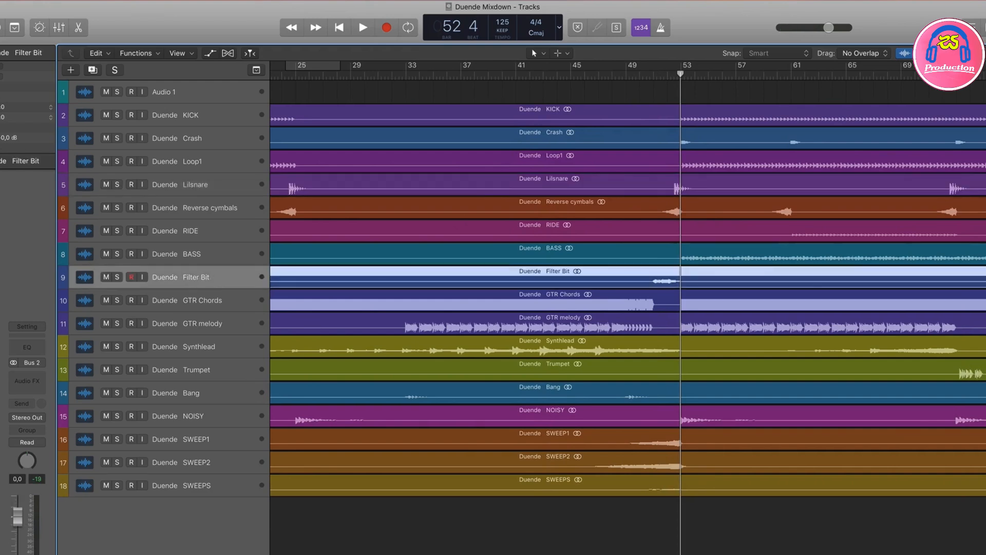
click(653, 72)
key(space)
click(640, 72)
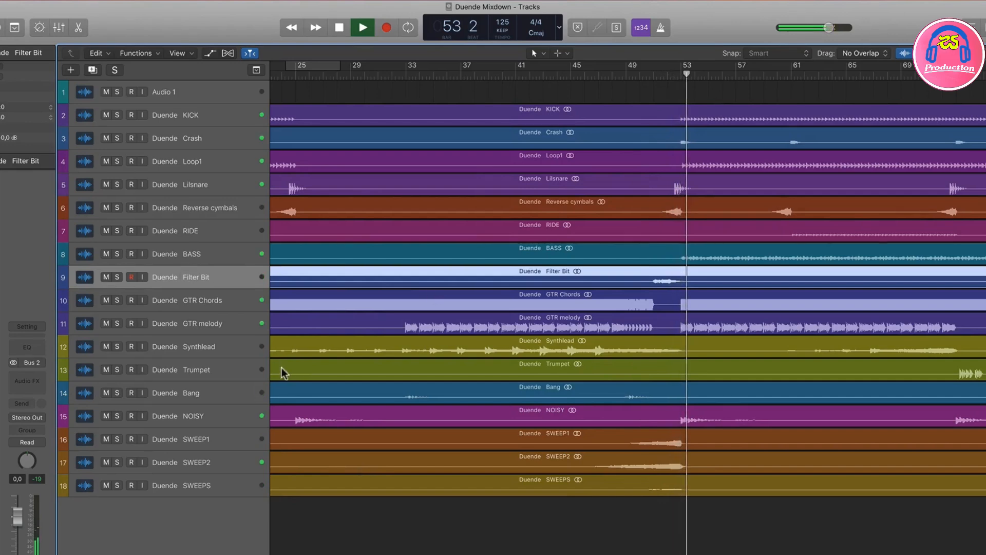
key(space)
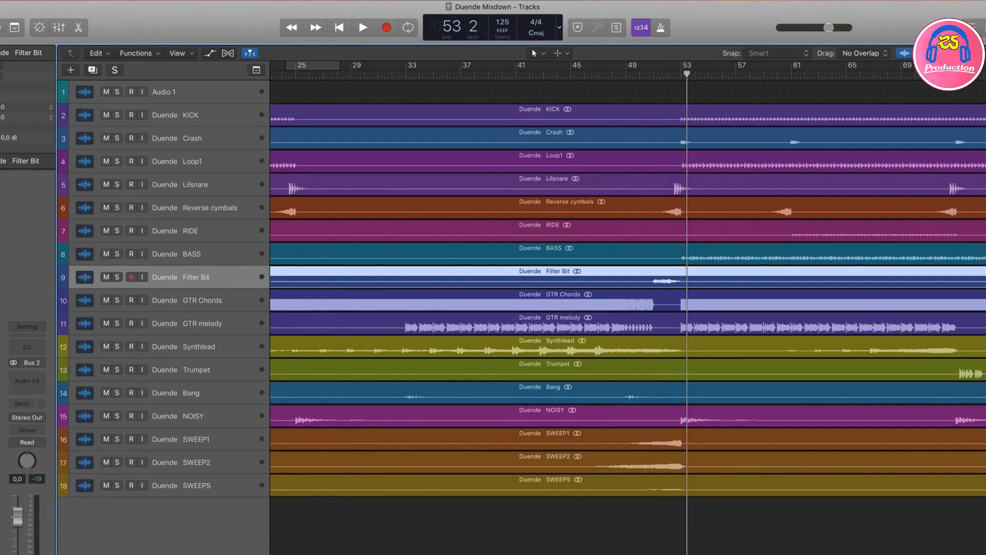
click(637, 76)
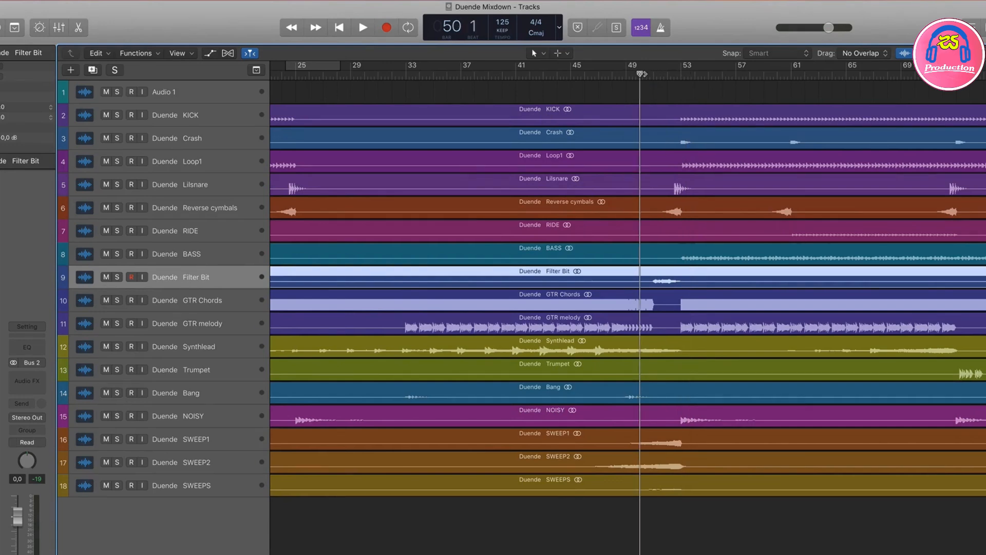
key(space)
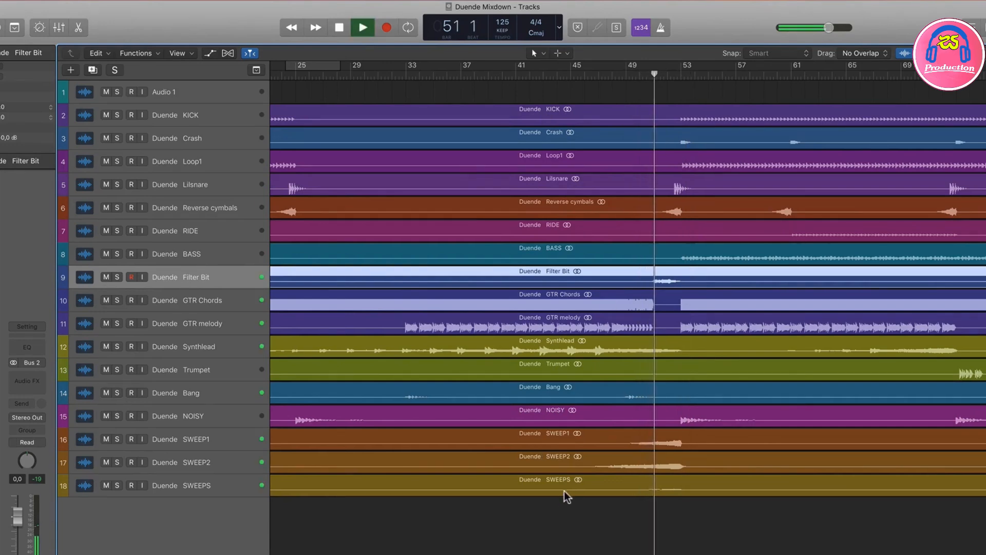
key(space)
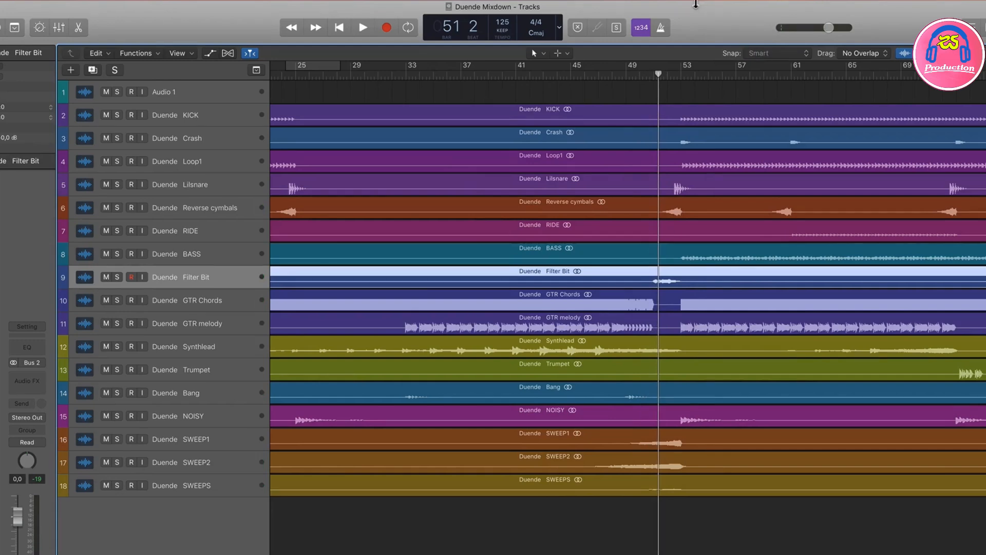
Step: Replay the filter transition from about bar 50 and open Solid EQ on the Filter Bit track
click(641, 72)
key(space)
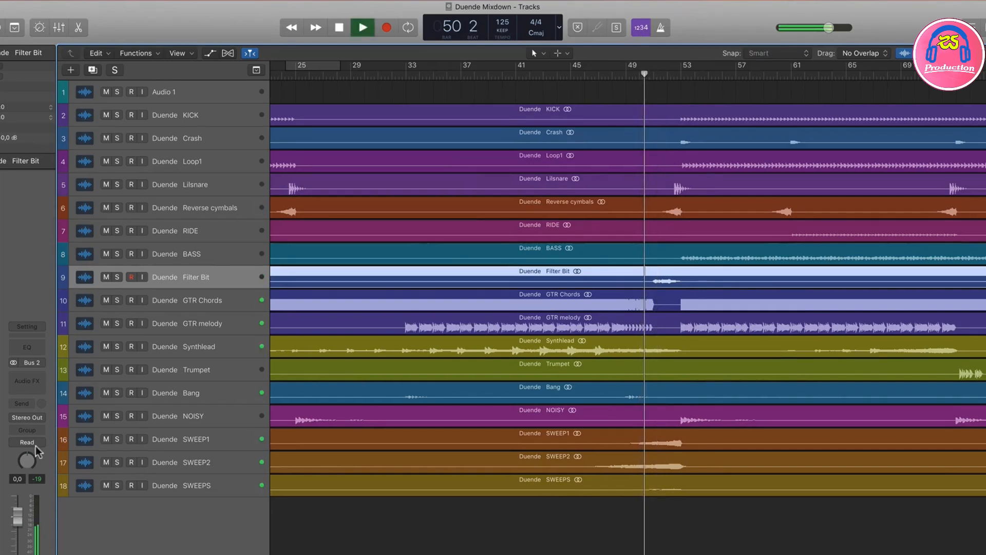
key(space)
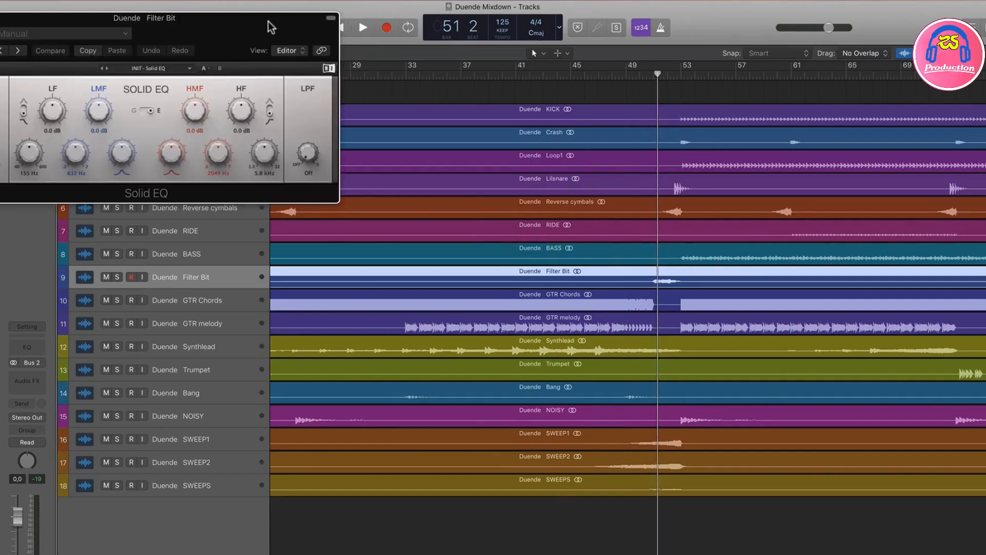
drag(267, 22, 638, 358)
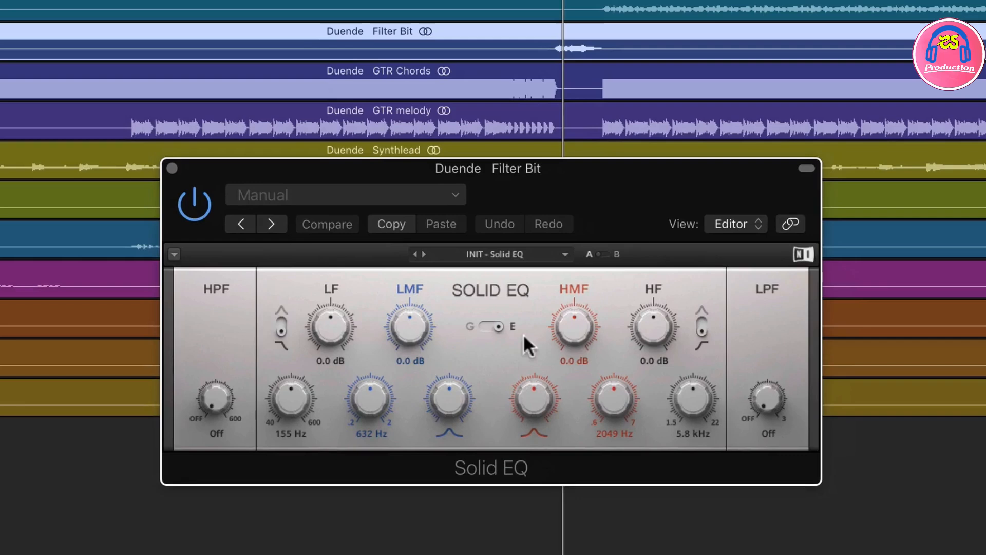
Step: On Filter Bit, set an 8.0 dB HMF boost at 816 Hz and the HPF to 87 Hz, and close the EQ after playback
drag(663, 446, 664, 438)
drag(619, 398, 619, 432)
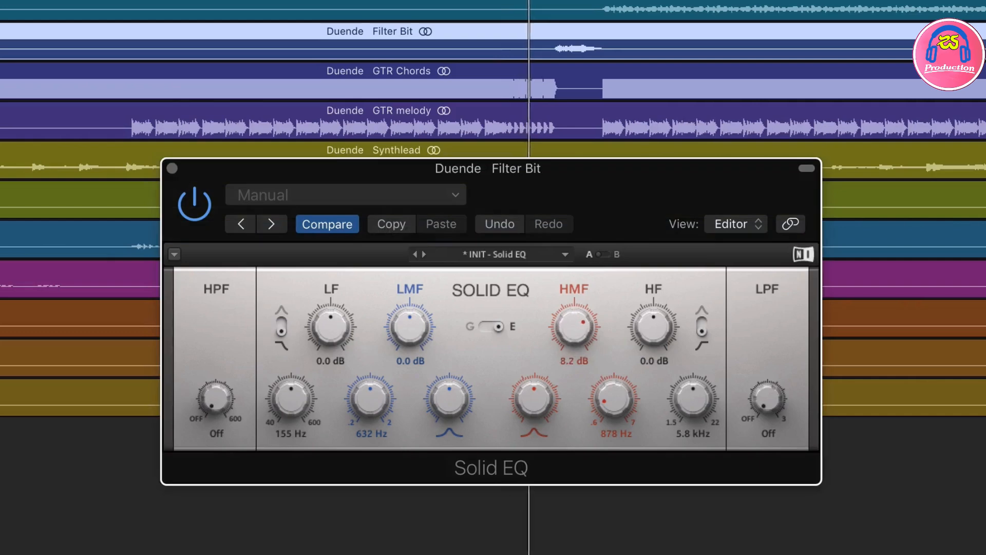
drag(574, 327, 574, 316)
drag(220, 406, 220, 377)
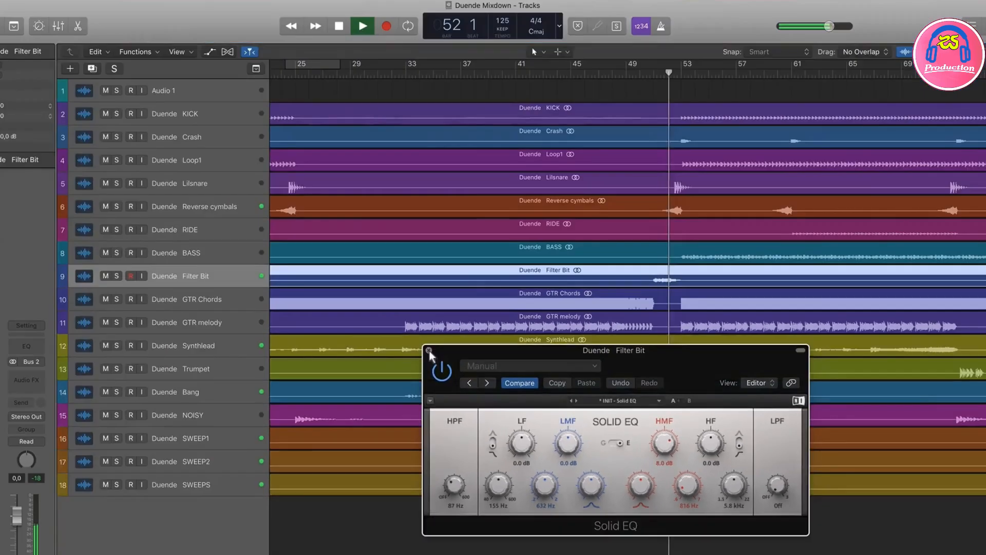
click(276, 241)
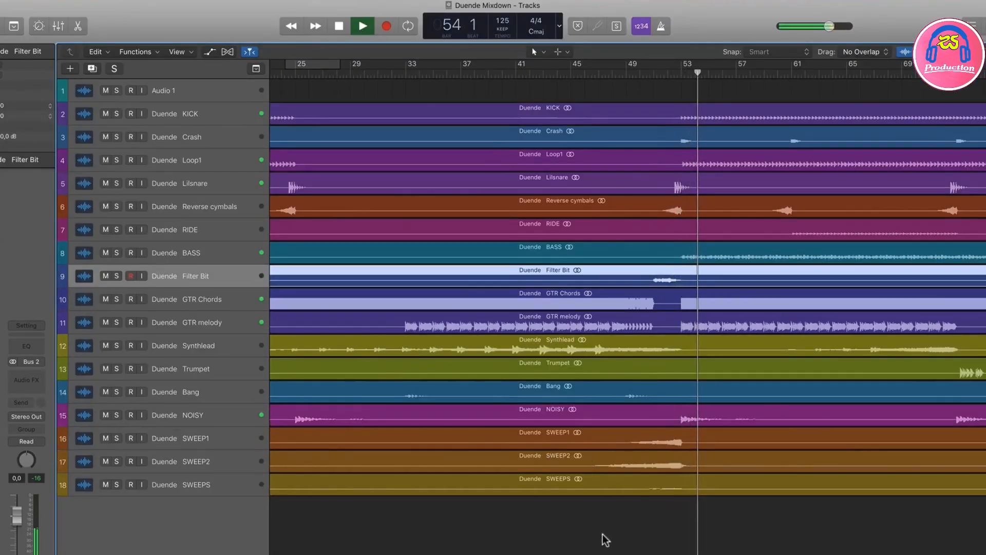
key(space)
Step: Open Solid EQ on the SWEEP1 track, solo the track and play it from about bar 48
click(207, 440)
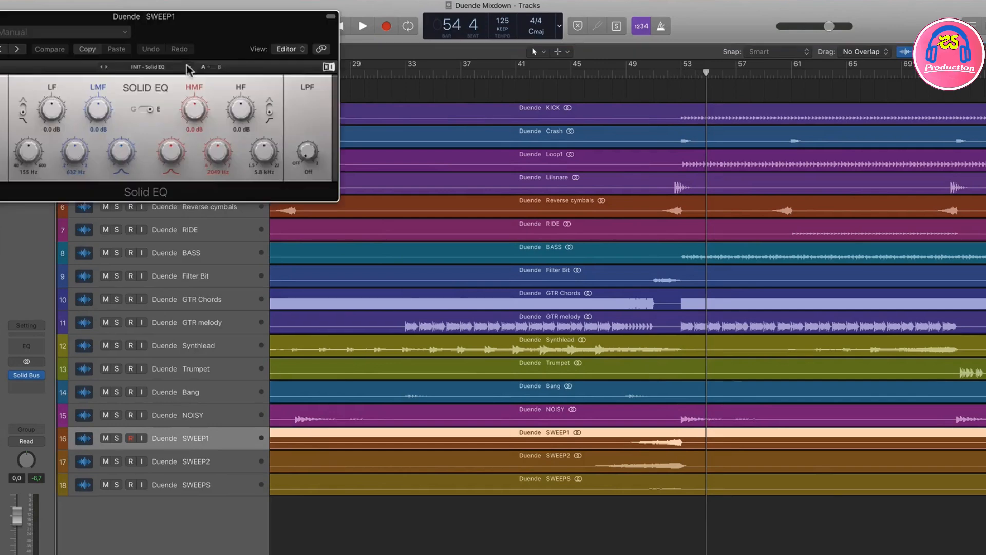
drag(234, 36, 794, 80)
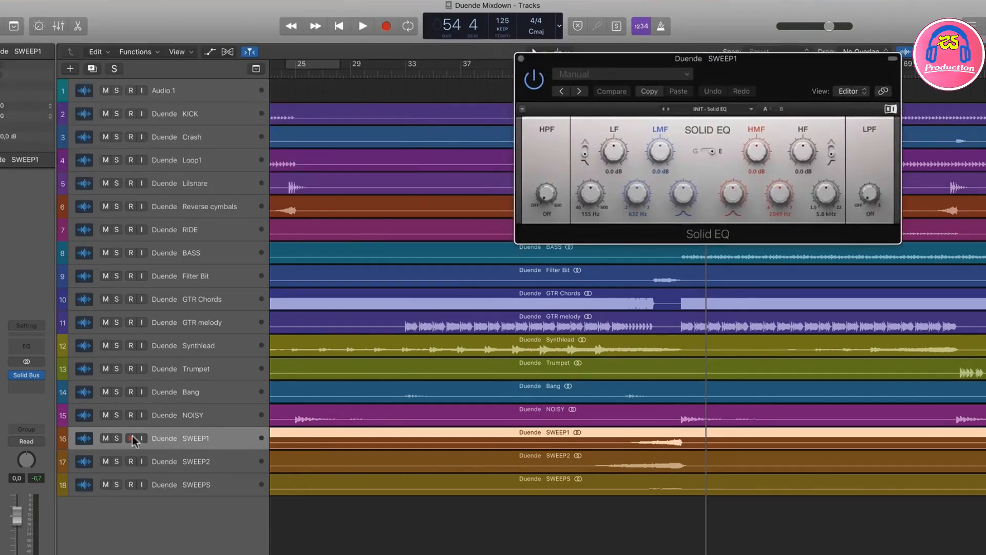
click(117, 438)
drag(646, 61, 772, 227)
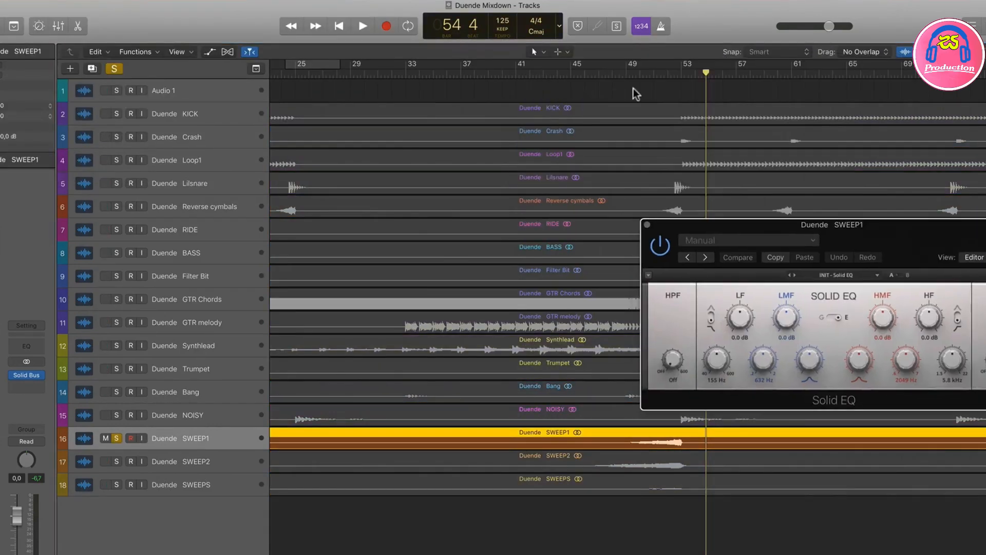
click(619, 80)
key(space)
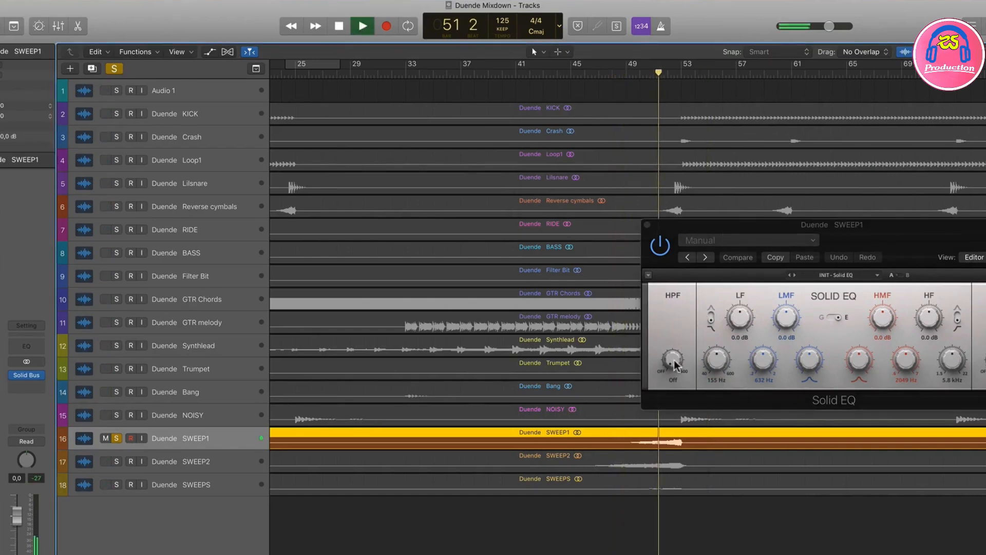
Step: Raise SWEEP1's high-pass filter while it plays, stop playback and close the EQ
mouse_move(671, 359)
mouse_down()
mouse_move(672, 344)
mouse_move(671, 352)
mouse_up()
key(space)
click(647, 226)
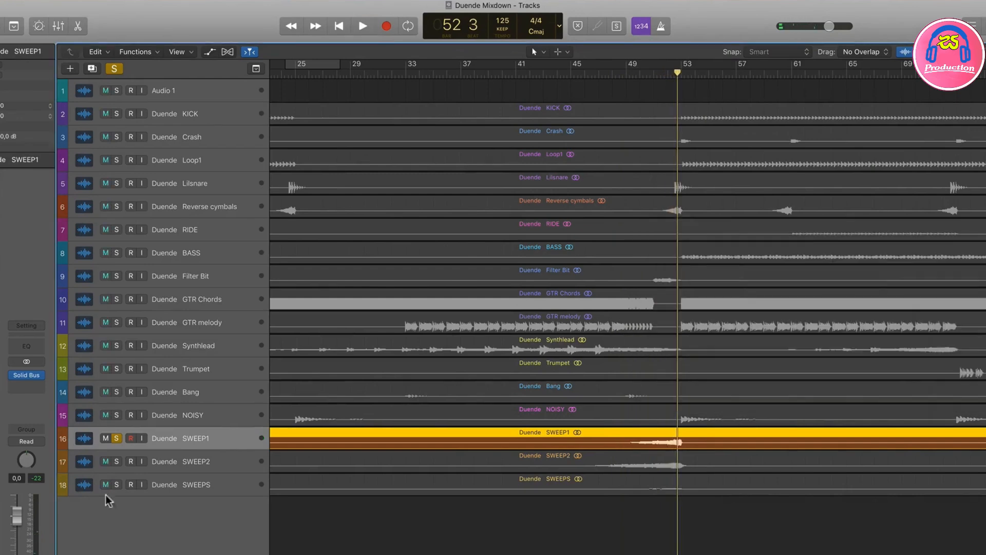
Step: Solo SWEEP2 instead of SWEEP1 and set its Solid EQ high-pass filter to 271 Hz while playing the sweep
click(172, 460)
click(117, 438)
click(117, 461)
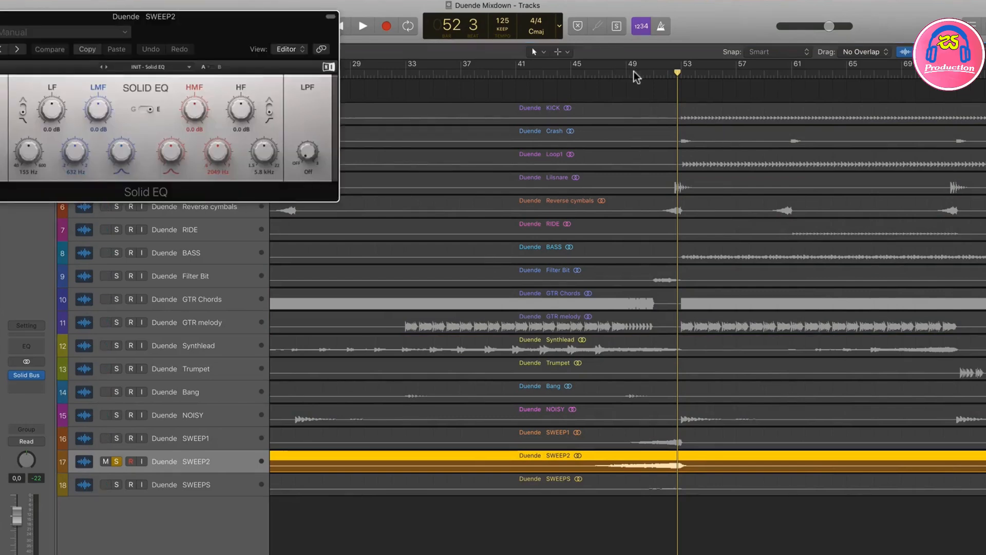
drag(184, 29, 688, 173)
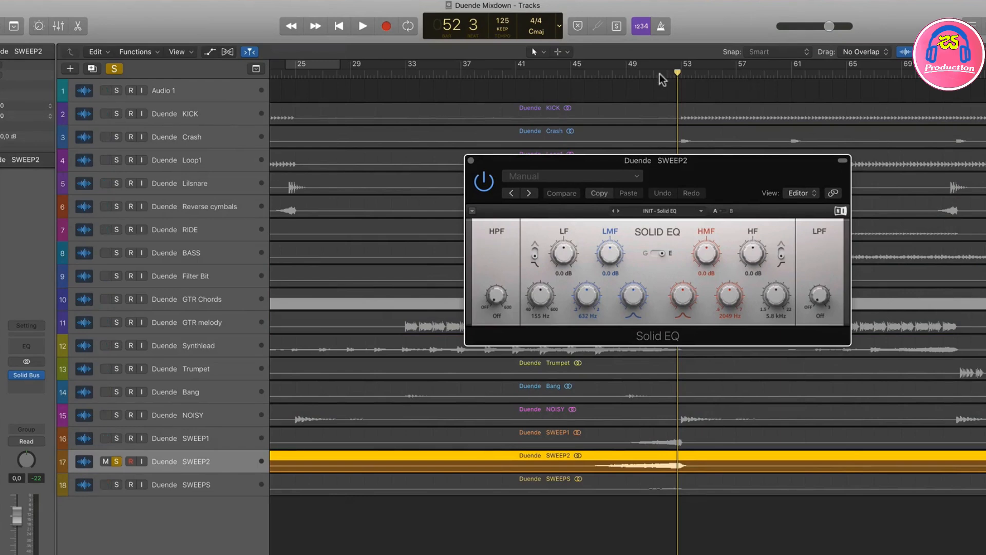
click(641, 77)
key(space)
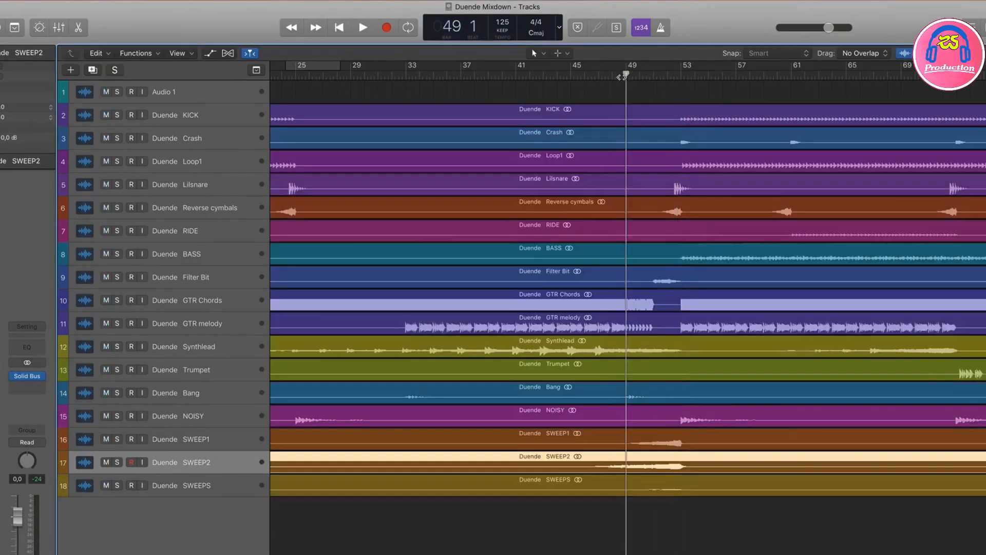
key(space)
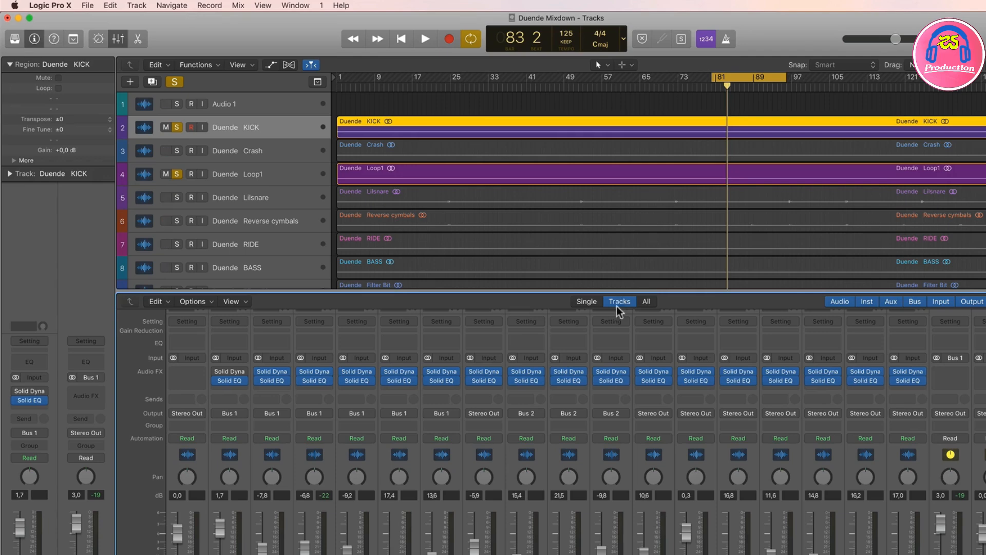
Step: Open Solid EQ on GTR melody and start playback with the cycle range set to bars 57 to 65
click(611, 380)
key(space)
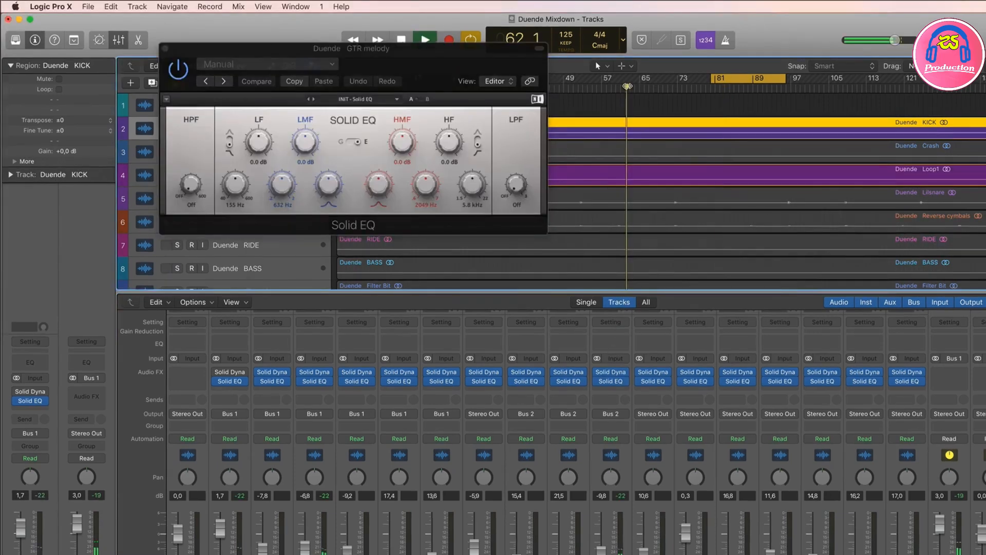
drag(604, 78, 638, 78)
Step: Raise GTR melody's high-pass filter to 340 Hz while the section loops, keeping the EQ window clear of the tracks
drag(190, 184, 190, 172)
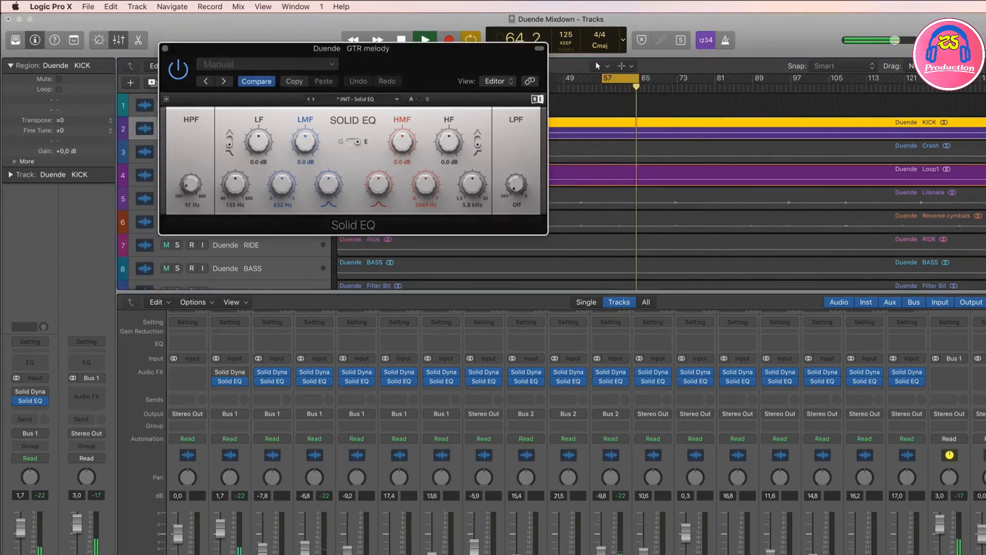
drag(288, 49, 774, 160)
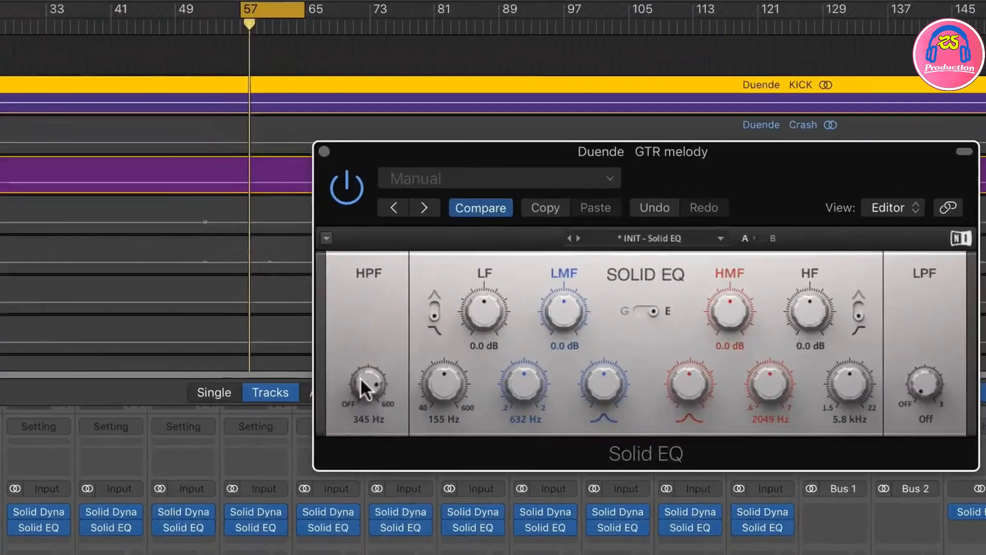
drag(673, 296, 670, 294)
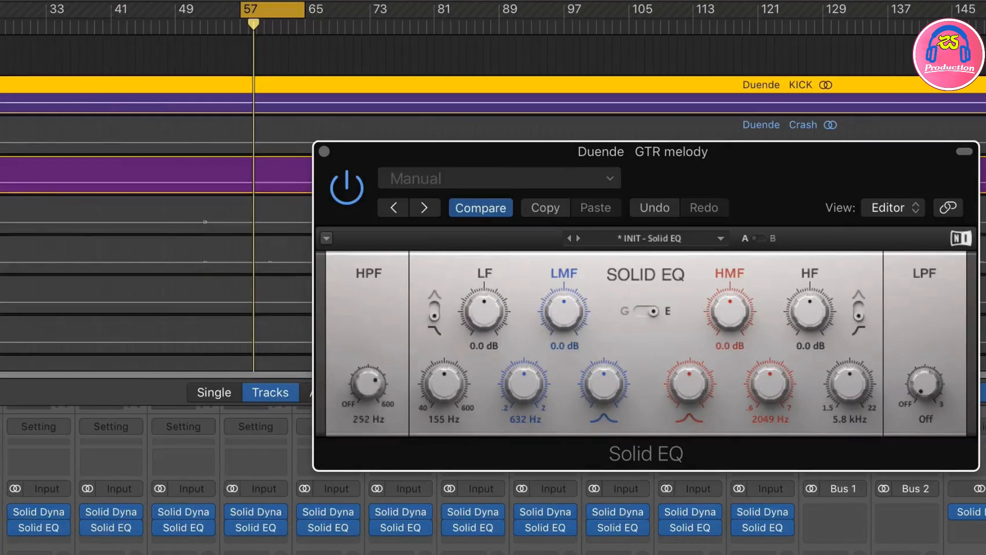
drag(371, 375, 368, 352)
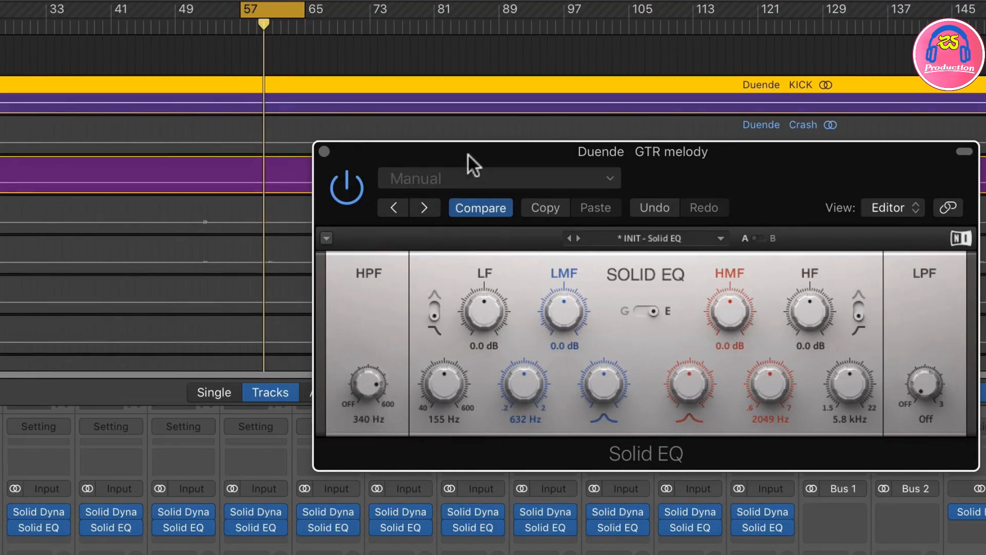
drag(467, 153, 463, 149)
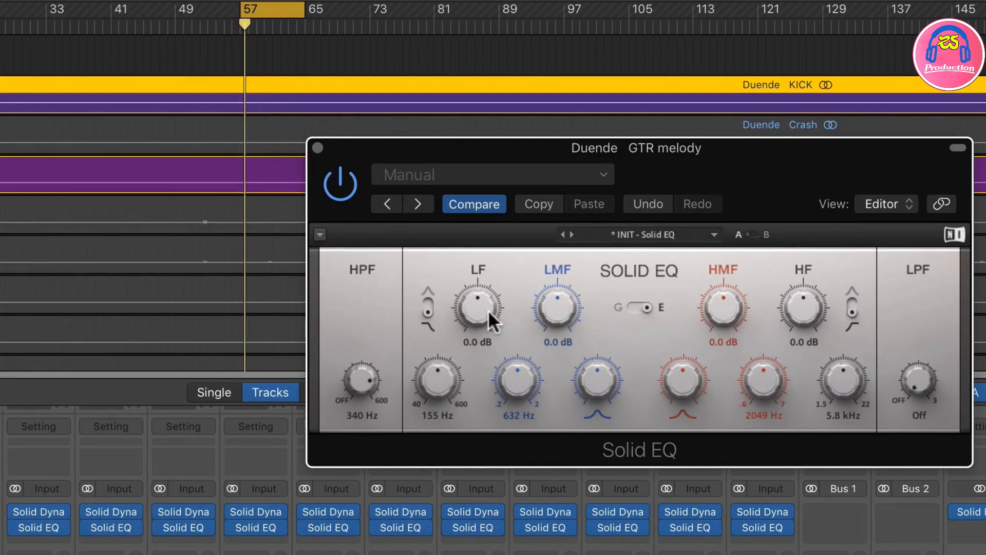
Step: Set GTR melody's LF gain to -2.5 dB, HPF to 345 Hz and LPF to 14.1 kHz, and compare the EQ bypassed and active
drag(488, 310, 488, 321)
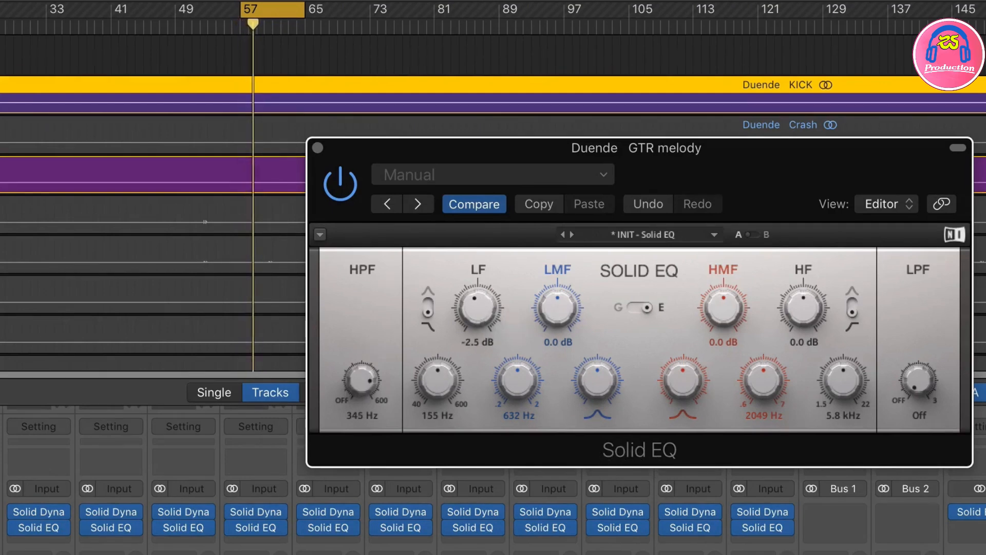
mouse_move(557, 308)
mouse_down()
mouse_move(557, 257)
mouse_move(557, 317)
mouse_move(557, 309)
mouse_up()
drag(918, 380, 918, 349)
click(344, 186)
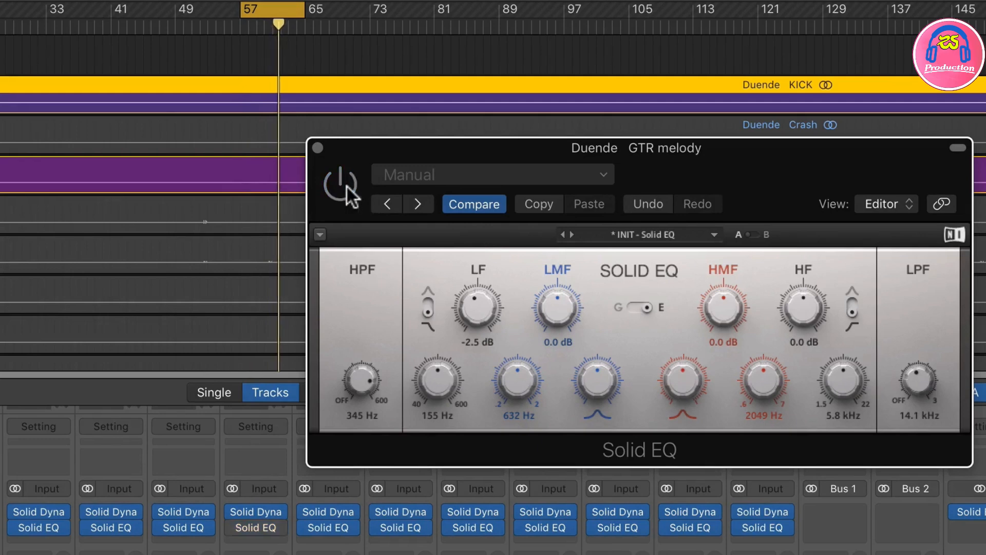
click(342, 185)
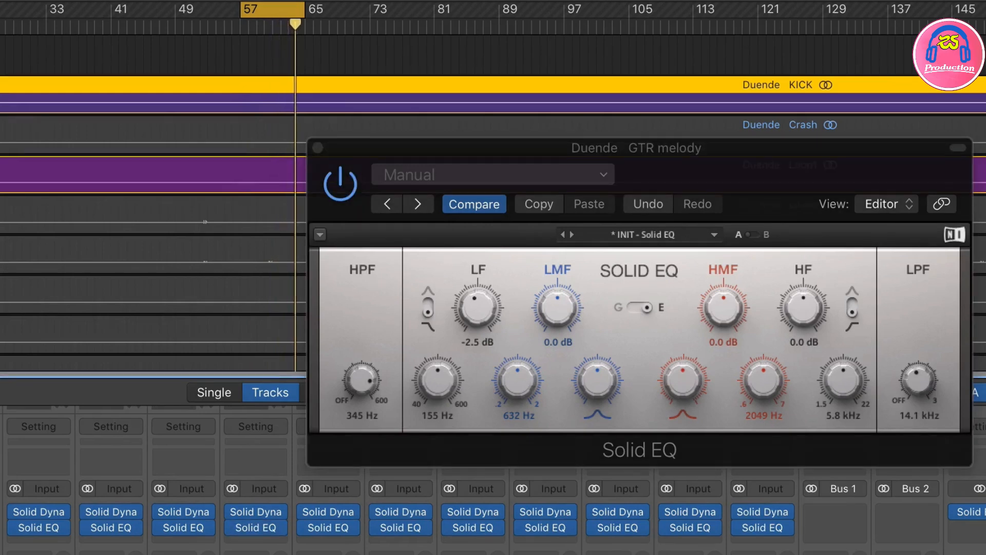
Step: Set the high-pass filter on GTR Chords' Solid EQ to 156 Hz, close both EQ windows and stop playback
click(183, 527)
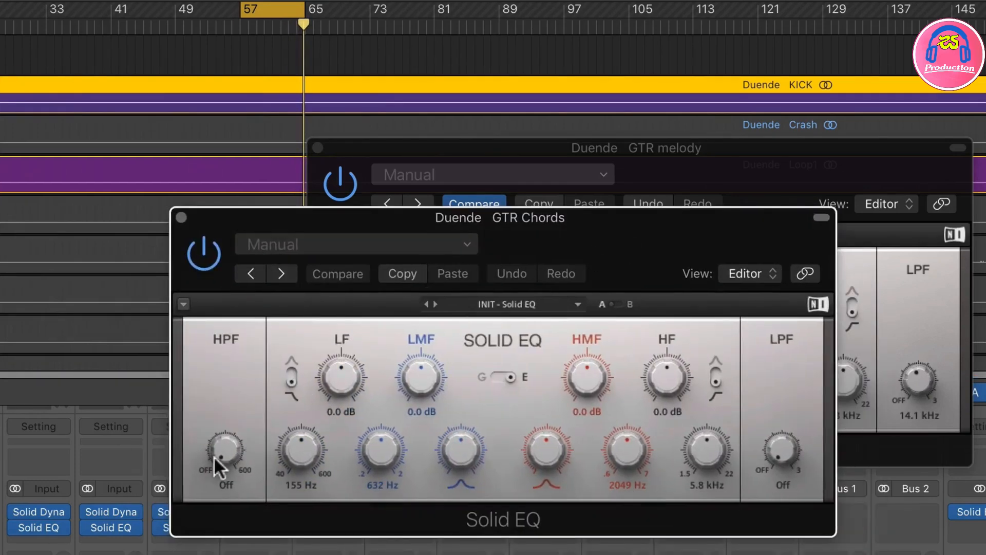
drag(220, 465, 221, 501)
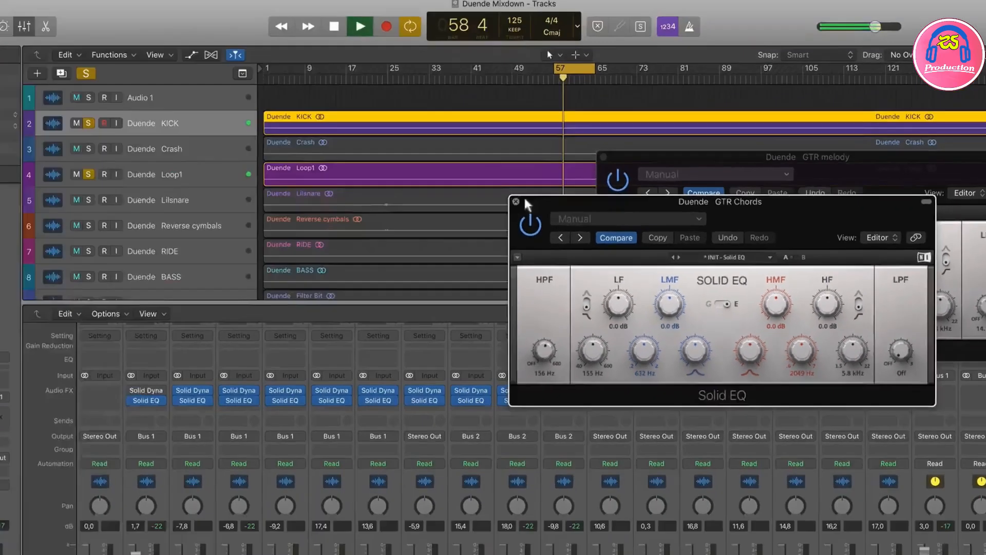
click(181, 217)
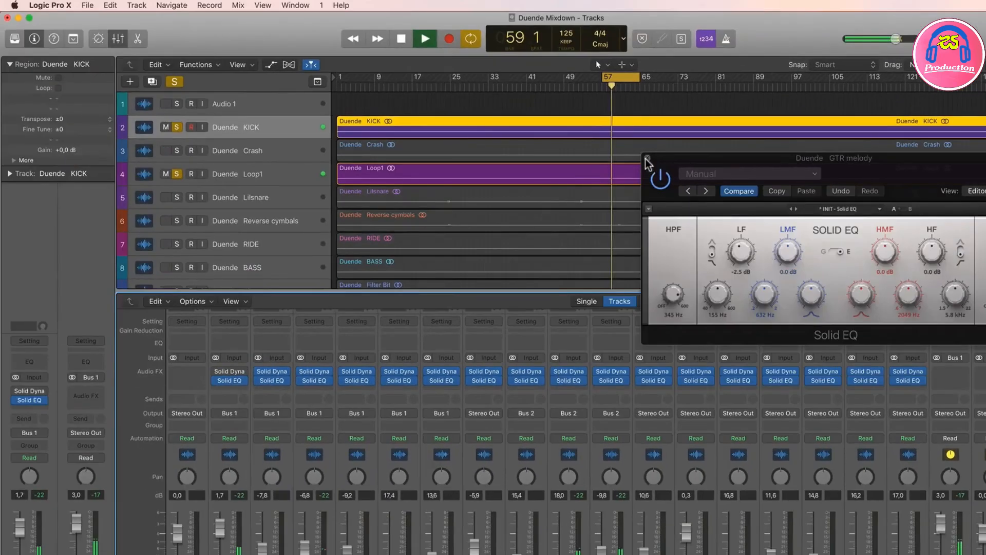
click(648, 159)
key(space)
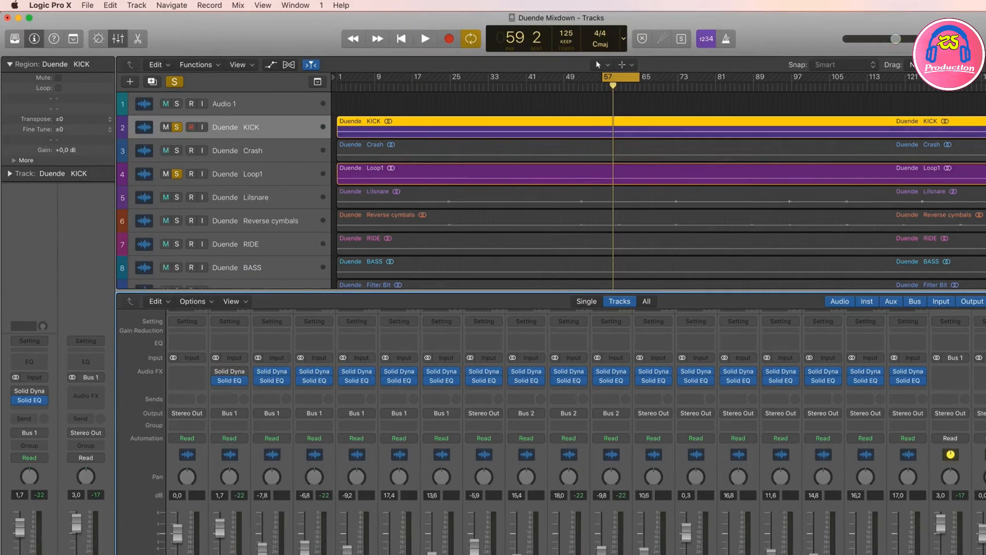
Step: During playback, give BASS a 5.0 dB LF boost at 121 Hz in Solid EQ and set its HPF to 70 Hz
key(space)
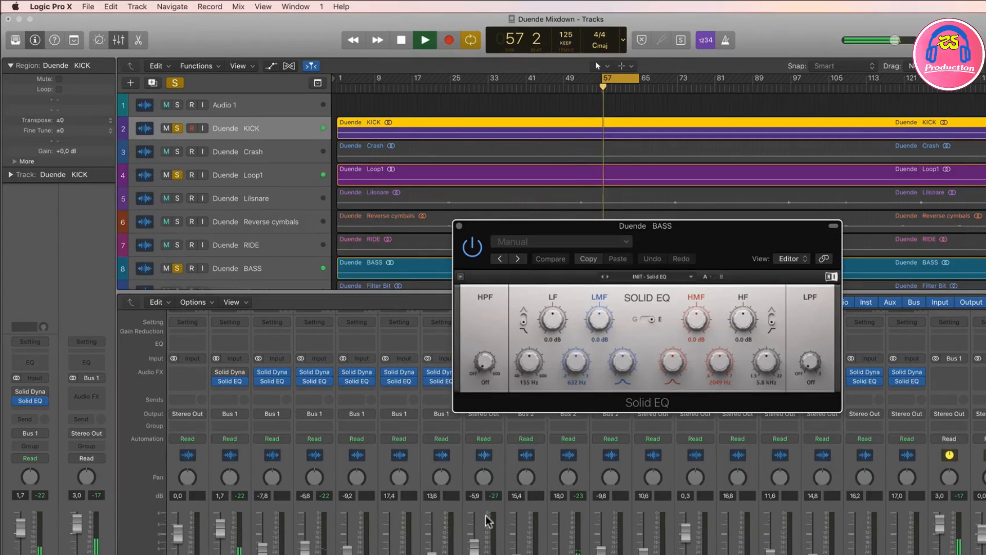
click(474, 551)
drag(552, 320, 552, 302)
drag(529, 361, 529, 374)
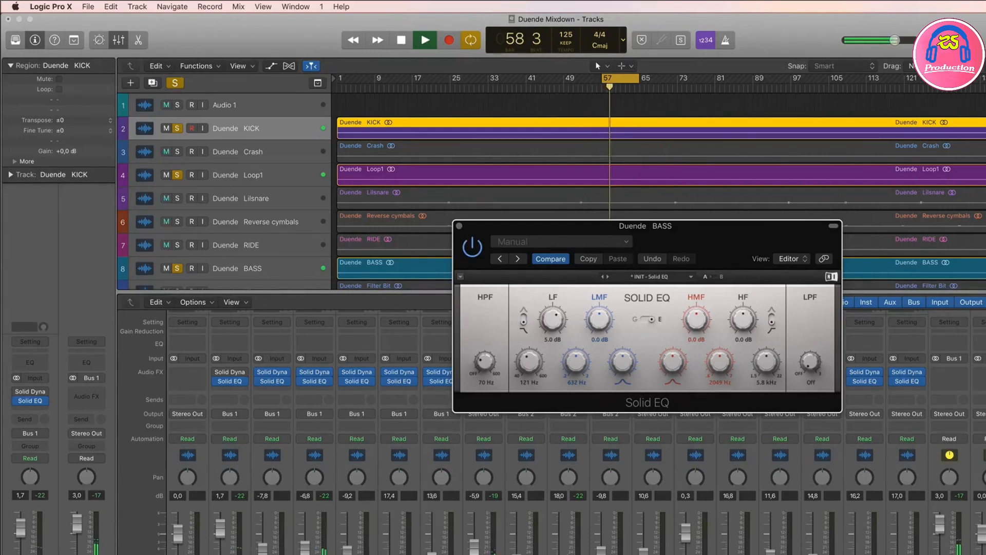
Step: Take BASS out of the solo group and restart playback of the cycled section
click(480, 550)
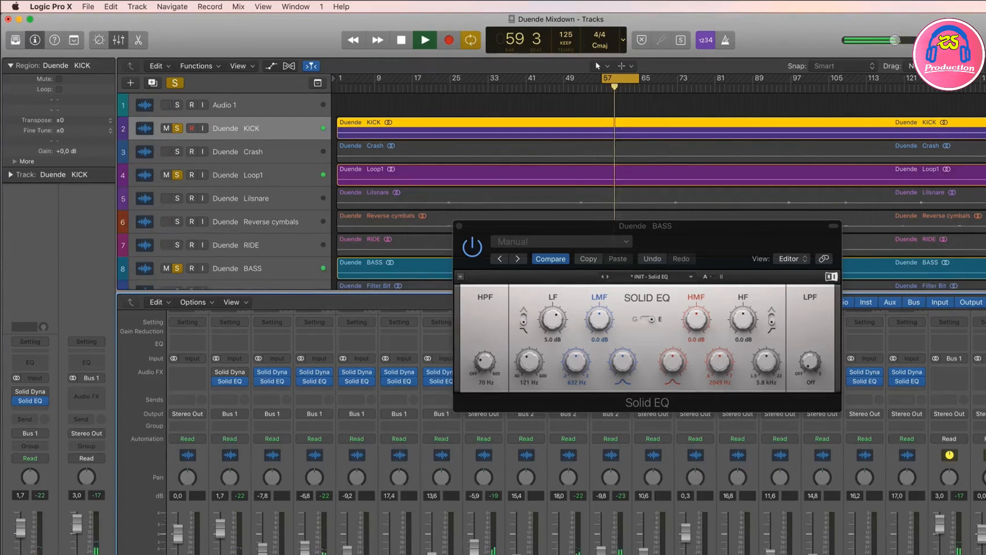
click(491, 554)
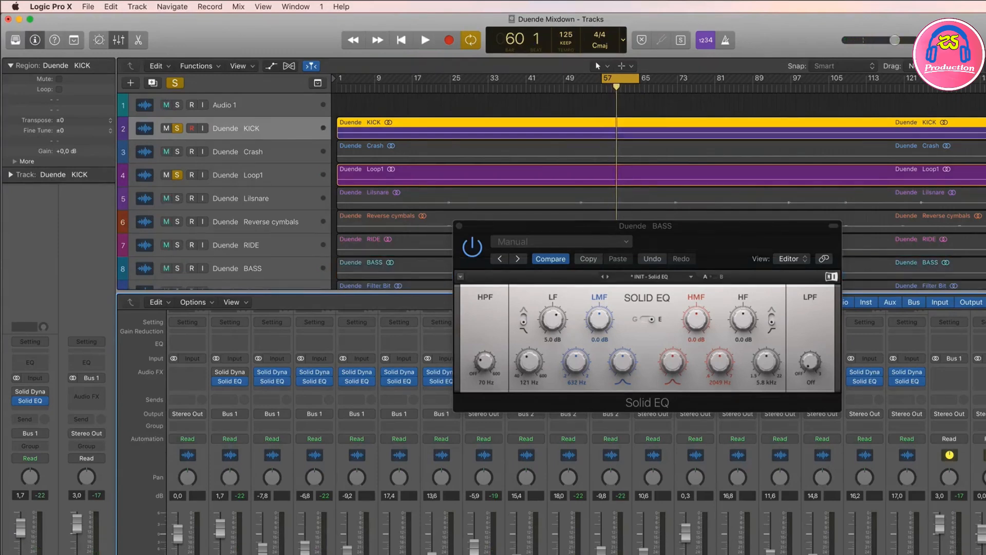
key(space)
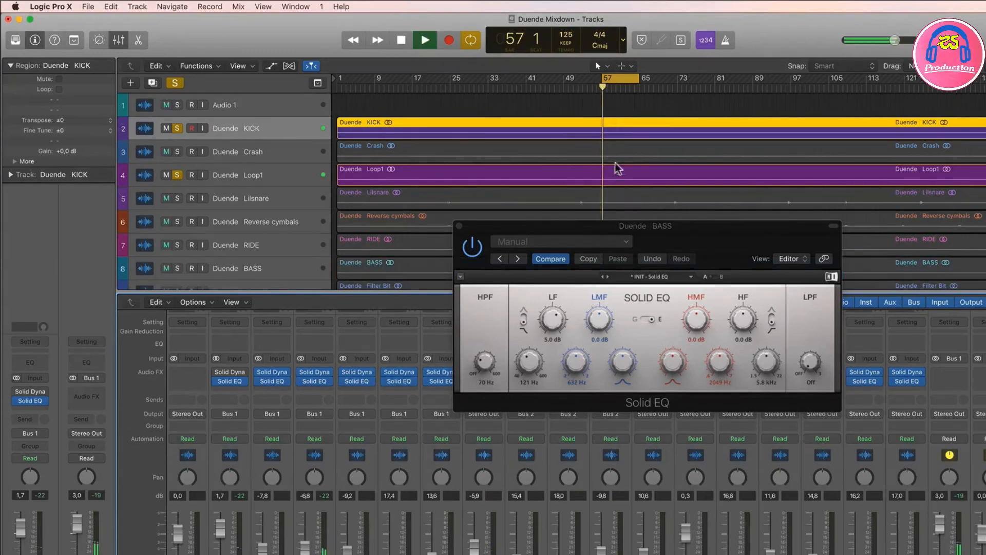
Step: Audition other parts of the song from the ruler and move the cycle range to bars 65 to 73
click(570, 90)
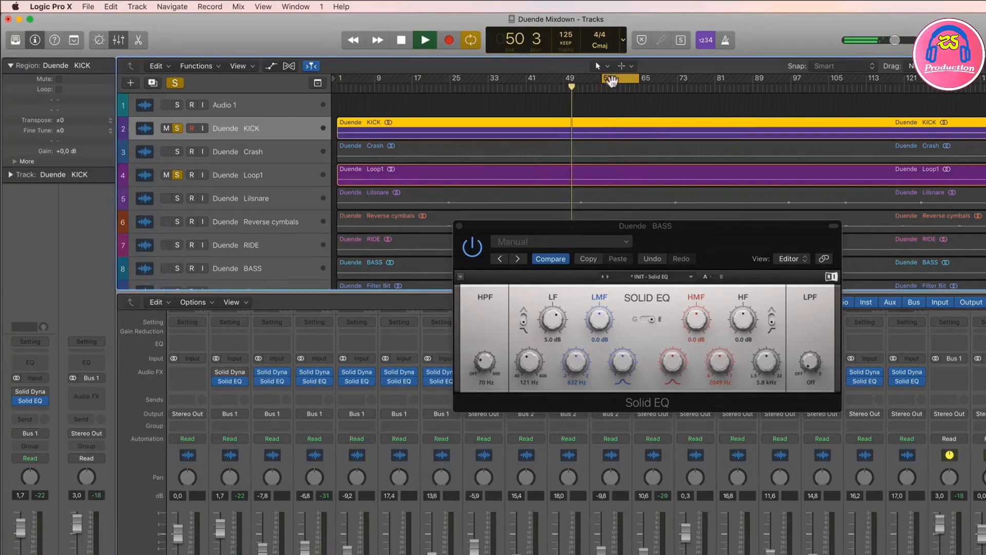
click(676, 88)
click(648, 87)
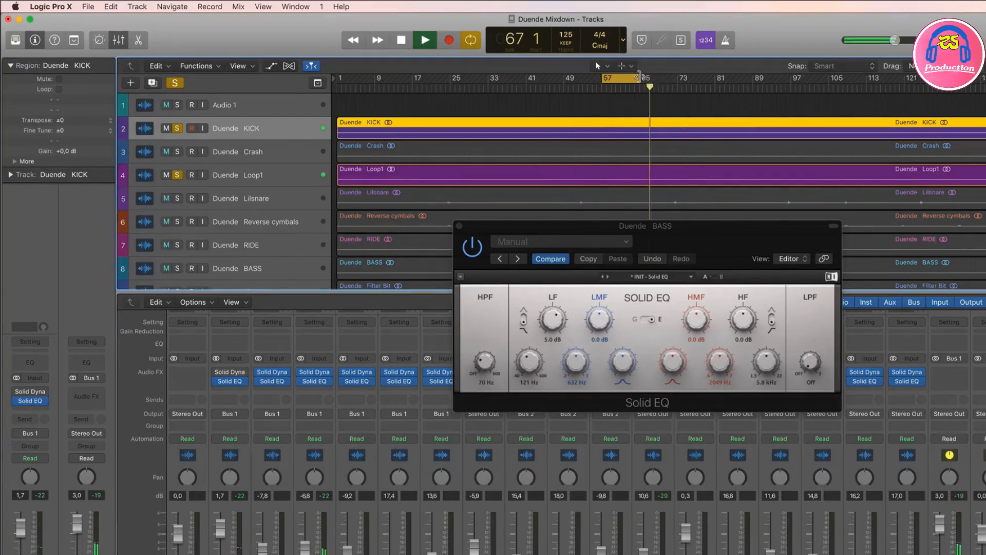
drag(639, 79, 677, 79)
click(642, 79)
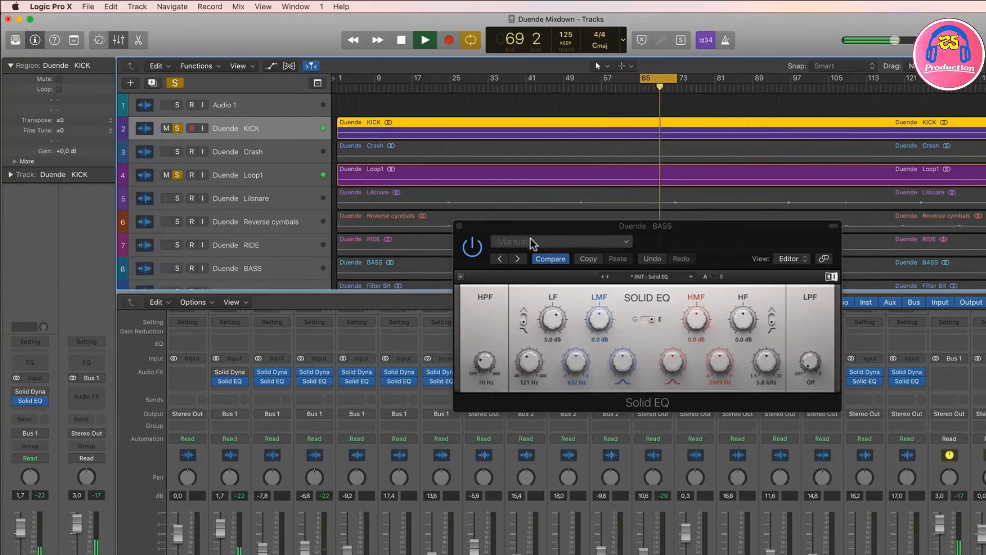
Step: Close BASS's EQ window, open Solid EQ on Synthlead and set its HPF to 181 Hz
click(460, 226)
click(651, 382)
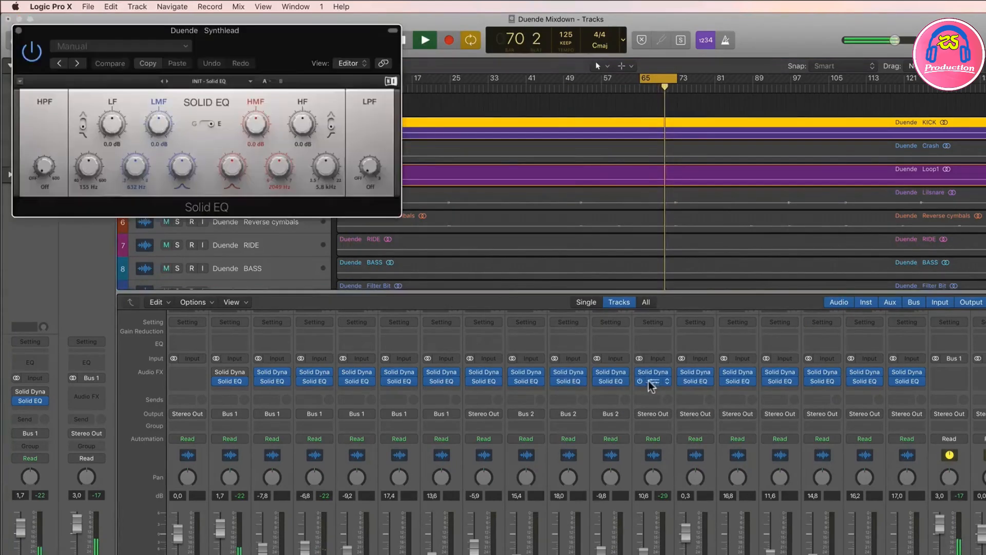
drag(158, 34, 380, 165)
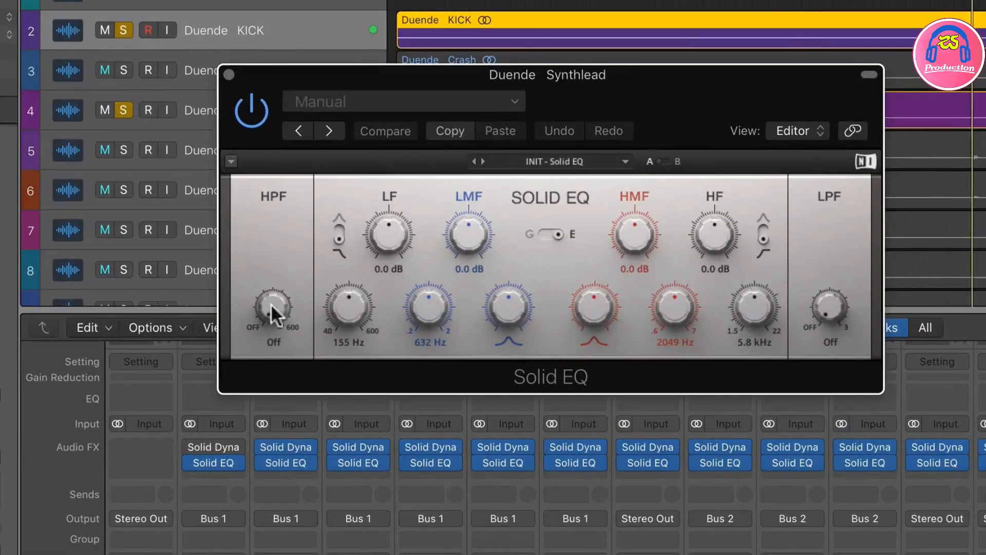
mouse_move(270, 306)
mouse_down()
mouse_move(270, 274)
mouse_move(270, 292)
mouse_up()
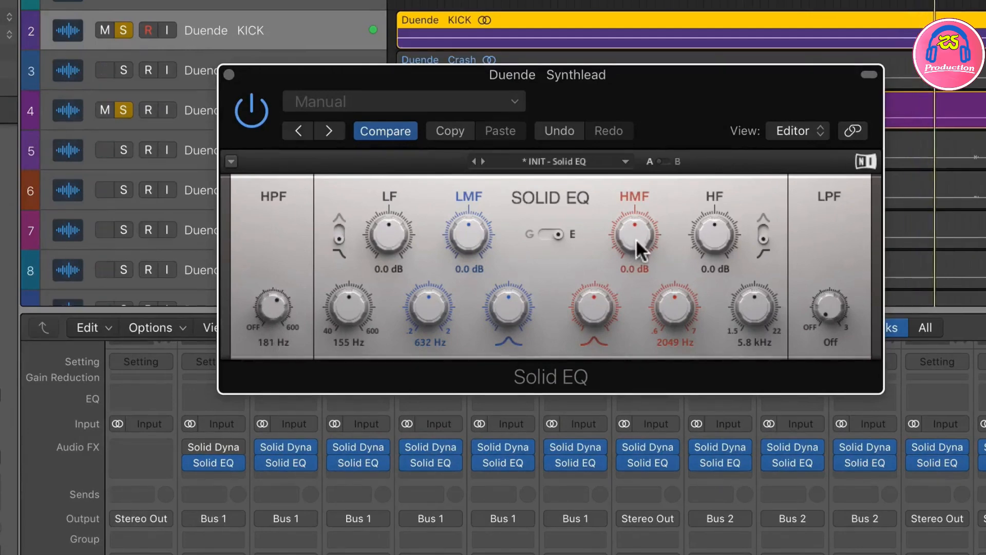
Step: Boost Synthlead's HMF band by 5.2 dB at 1705 Hz and switch Solid EQ to the G curve
drag(636, 239, 636, 201)
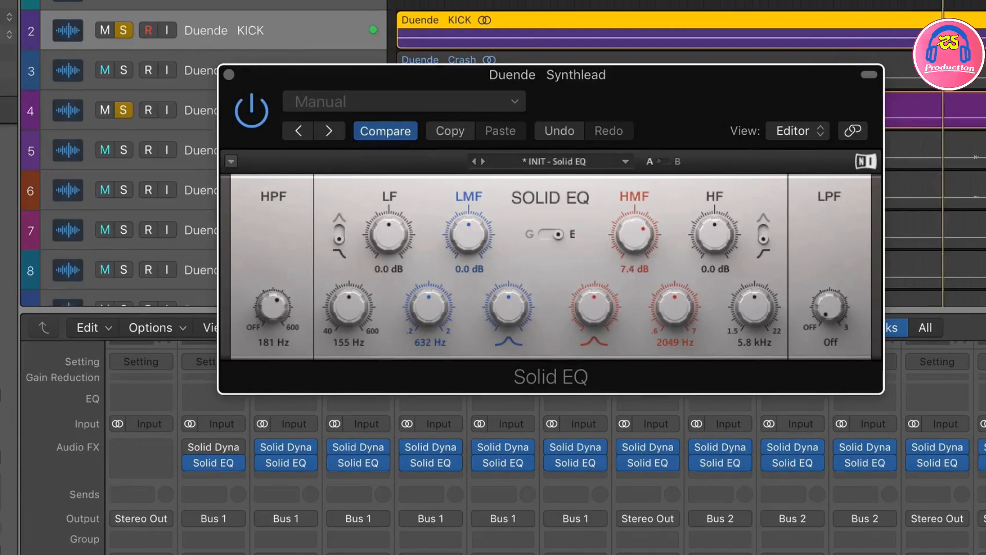
mouse_move(675, 307)
mouse_down()
mouse_move(675, 329)
mouse_move(675, 319)
mouse_up()
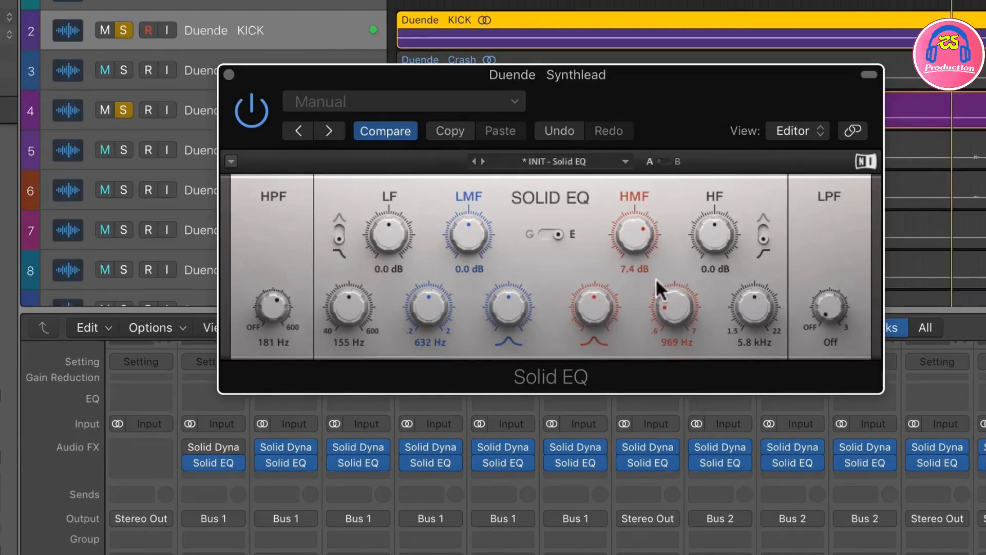
drag(634, 231, 634, 236)
drag(675, 319, 675, 305)
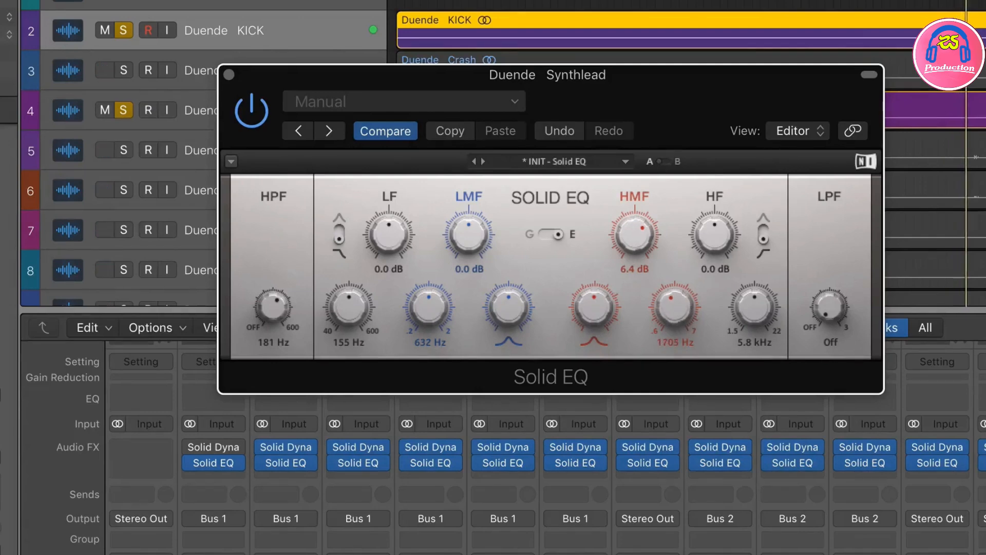
click(542, 233)
drag(646, 238, 645, 244)
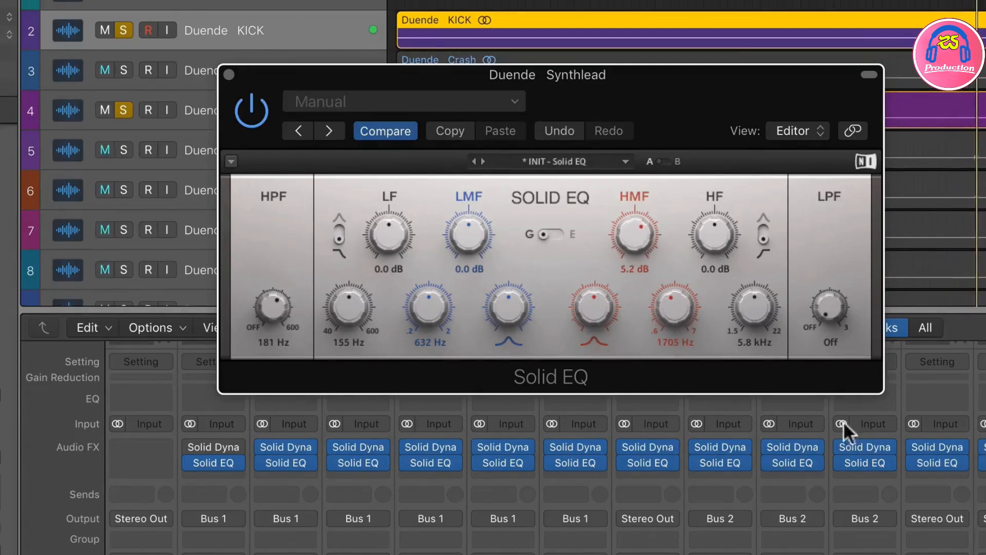
Step: Set Synthlead's HPF to 361 Hz, compare the sound with Solid EQ bypassed and re-enabled, and stop playback
drag(269, 319, 269, 303)
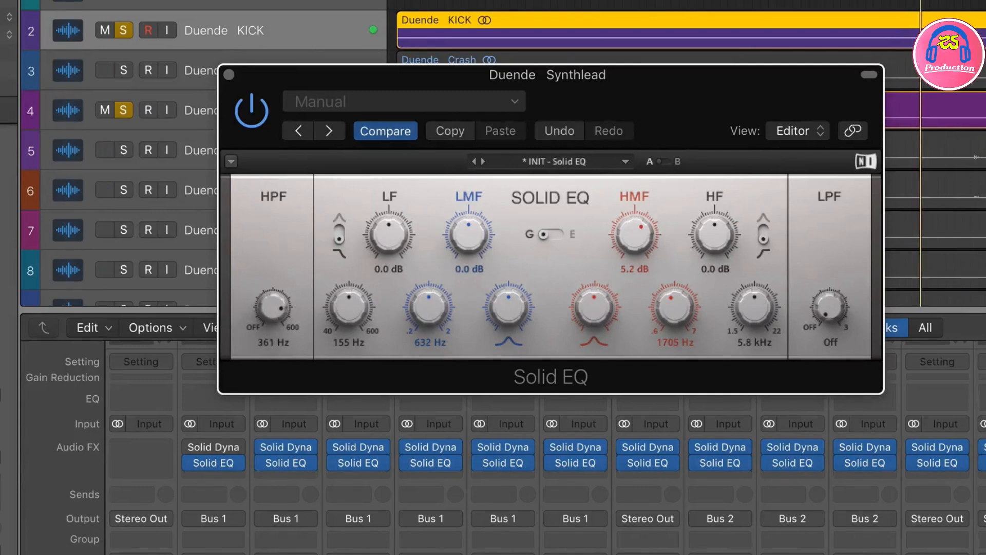
click(254, 110)
click(254, 111)
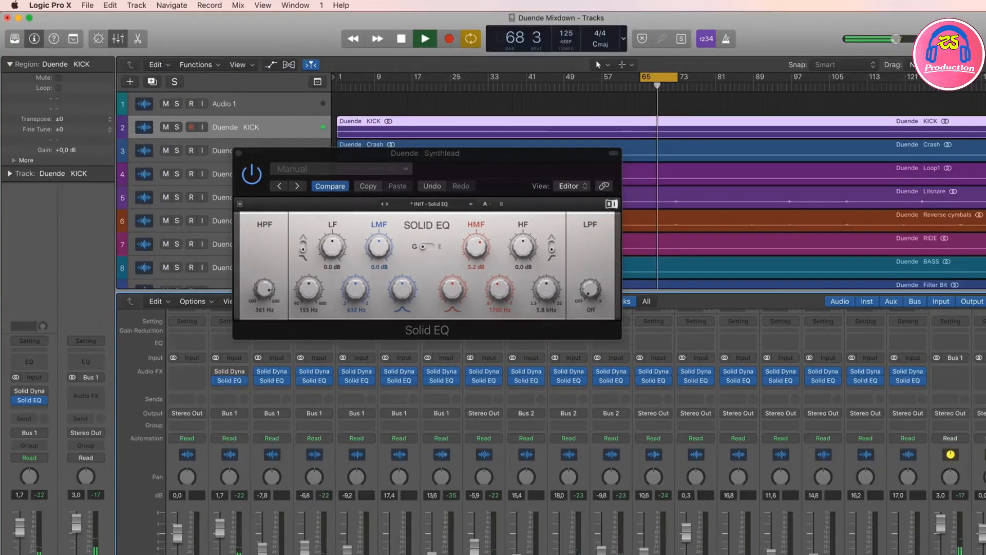
key(space)
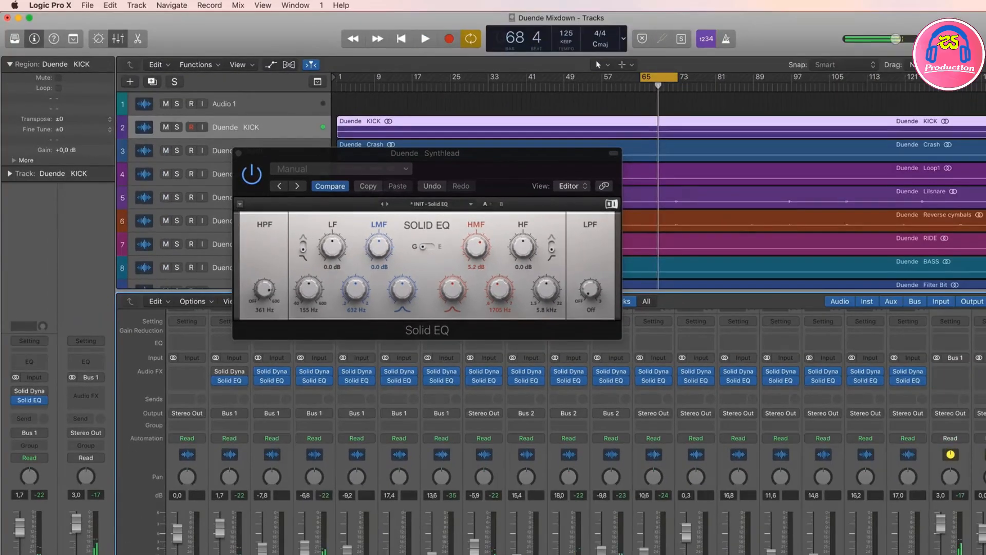
Step: Solo RIDE, play the cycled section and set the HPF on its Solid EQ to 600 Hz
click(448, 554)
click(441, 372)
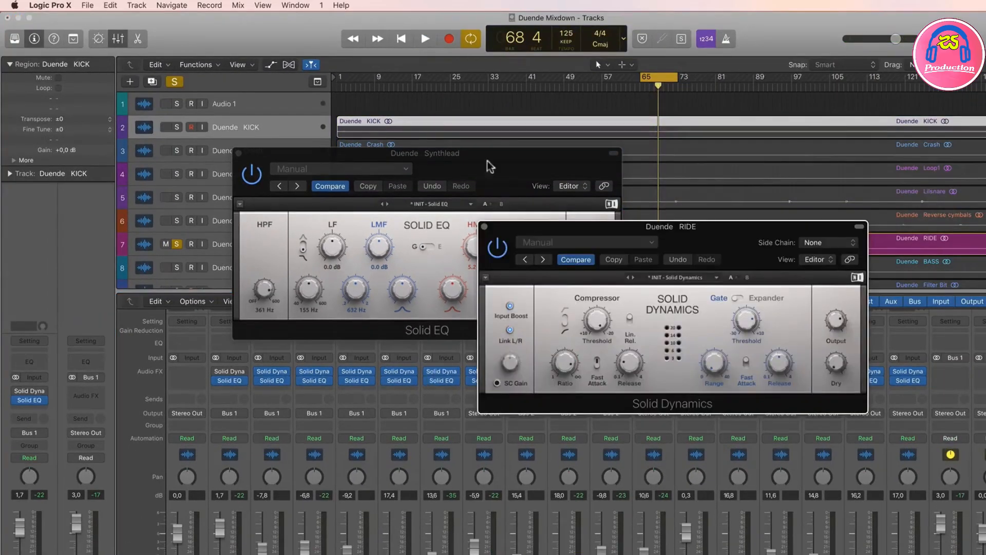
click(484, 227)
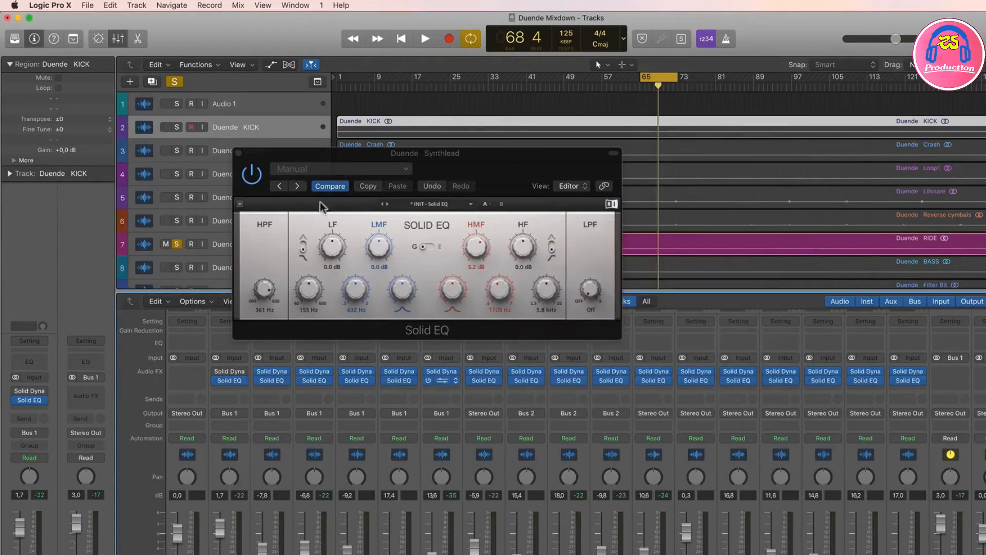
key(space)
drag(237, 32, 708, 86)
drag(511, 218, 511, 207)
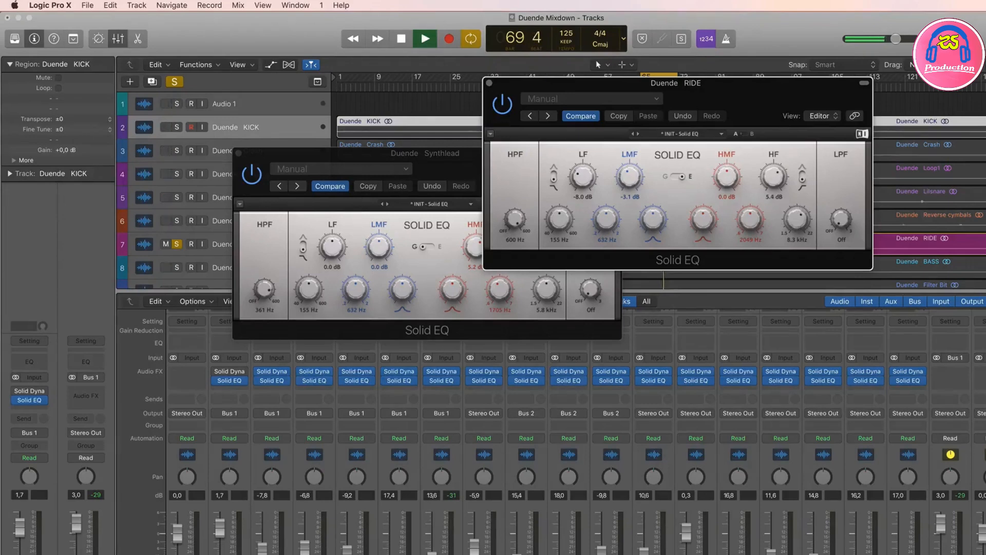
Step: Unsolo RIDE to hear the full mix, stop playback and close the Synthlead and RIDE EQ windows
click(449, 554)
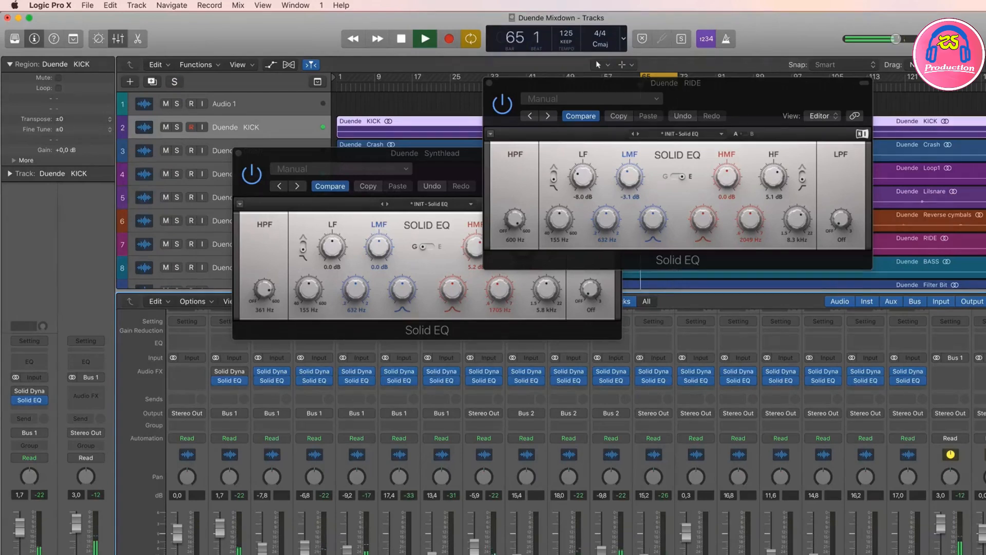
key(space)
click(239, 154)
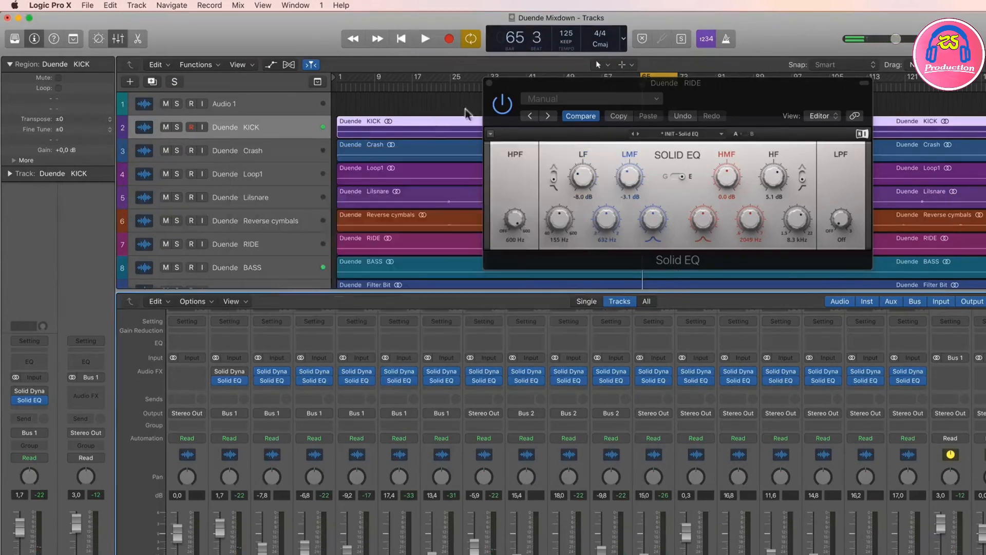
click(488, 83)
Step: Solo NOISY and audition it with the cycle range set to bars 1 to 17
click(784, 550)
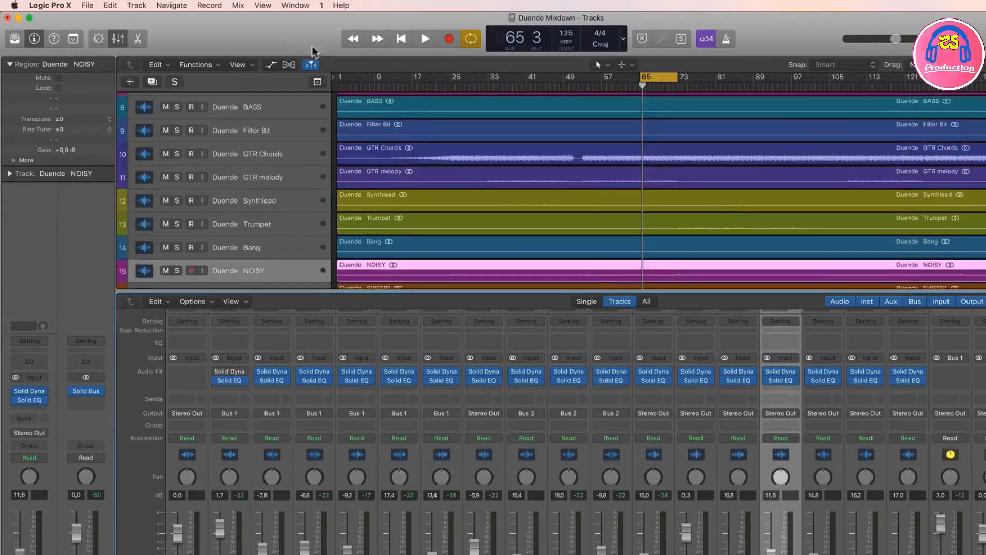
click(336, 88)
drag(337, 78, 411, 82)
key(s)
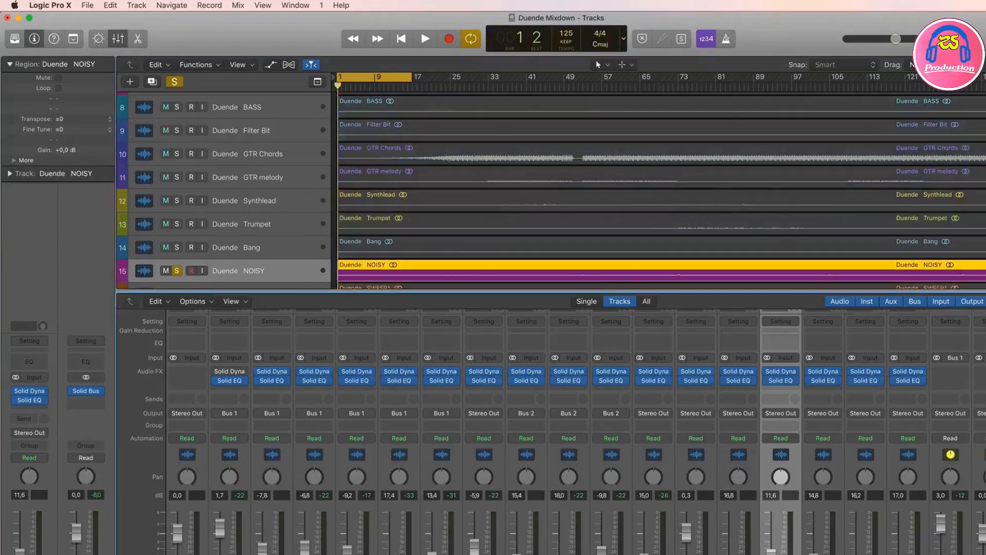
key(space)
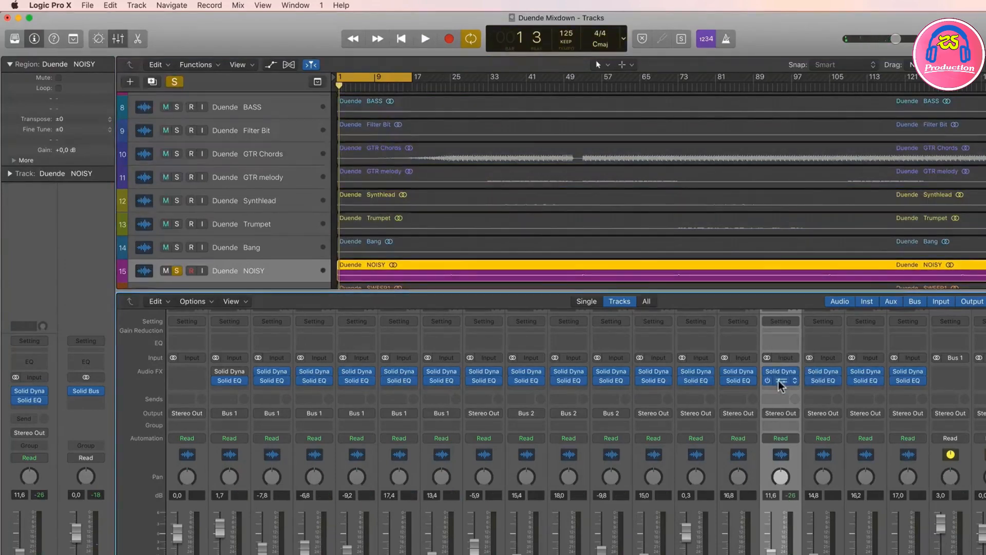
Step: Open Solid EQ on NOISY, set its HPF to 301 Hz and restart playback
click(777, 381)
drag(177, 31, 615, 207)
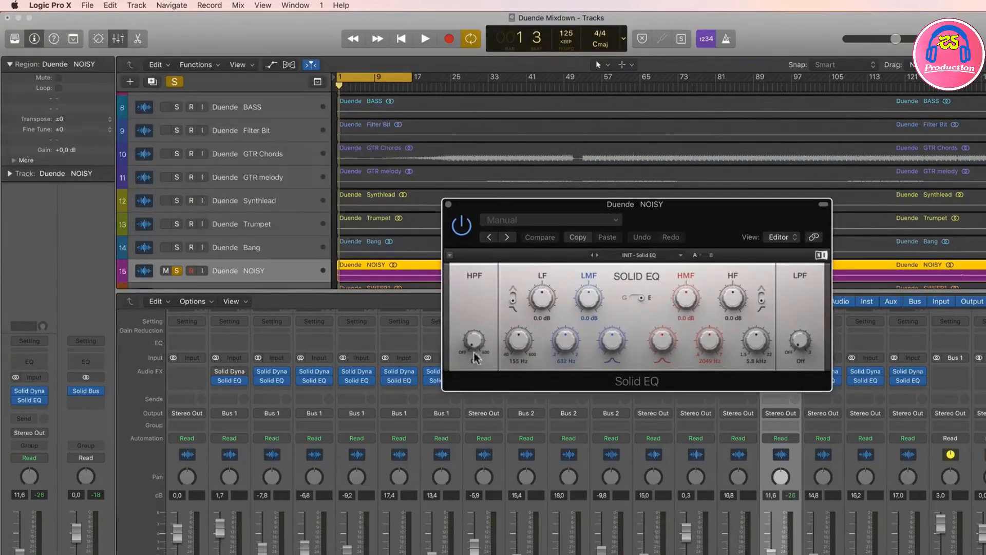
drag(473, 353, 476, 346)
key(space)
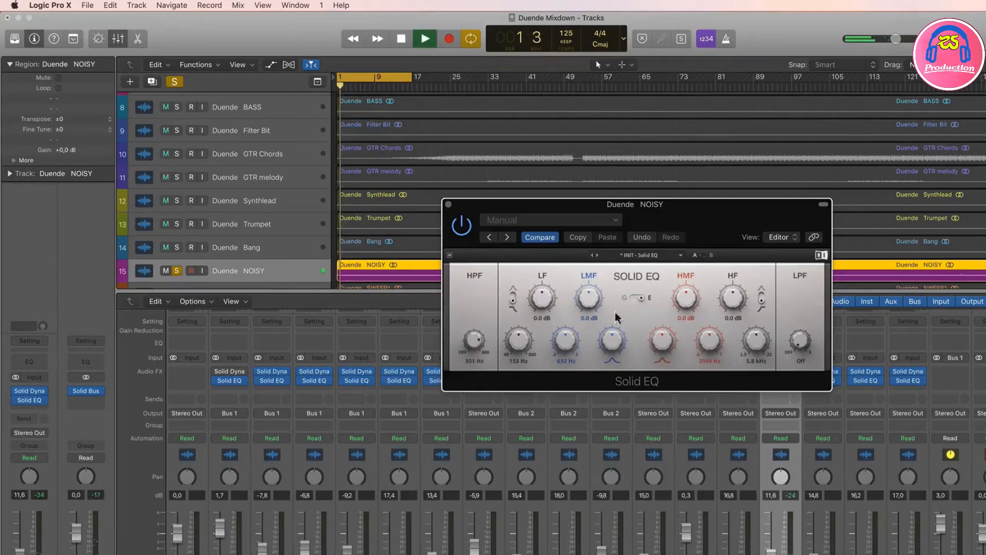
Step: Cut NOISY's LMF band by 10.5 dB at 352 Hz in Solid EQ
drag(592, 298, 592, 309)
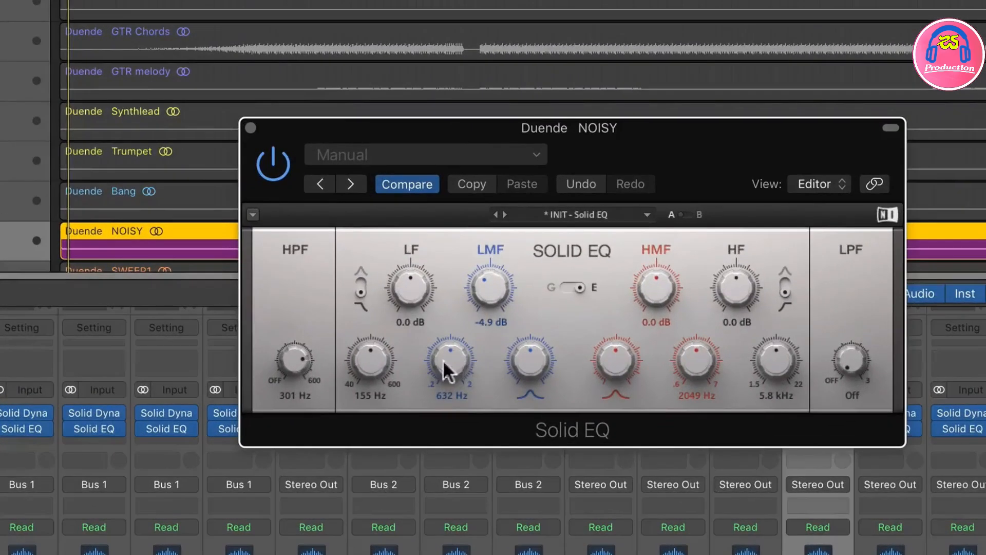
drag(451, 360, 451, 368)
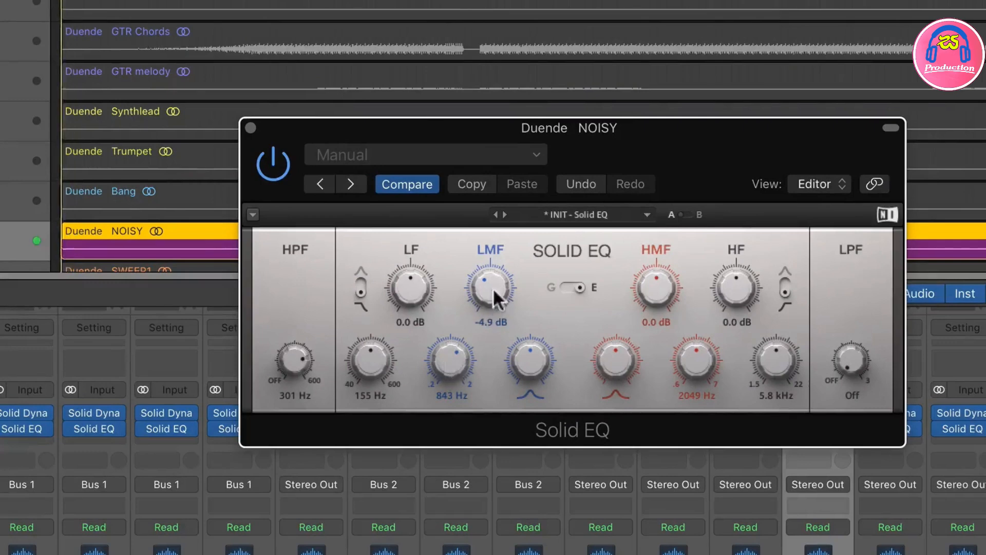
drag(491, 288, 491, 303)
drag(454, 350, 453, 370)
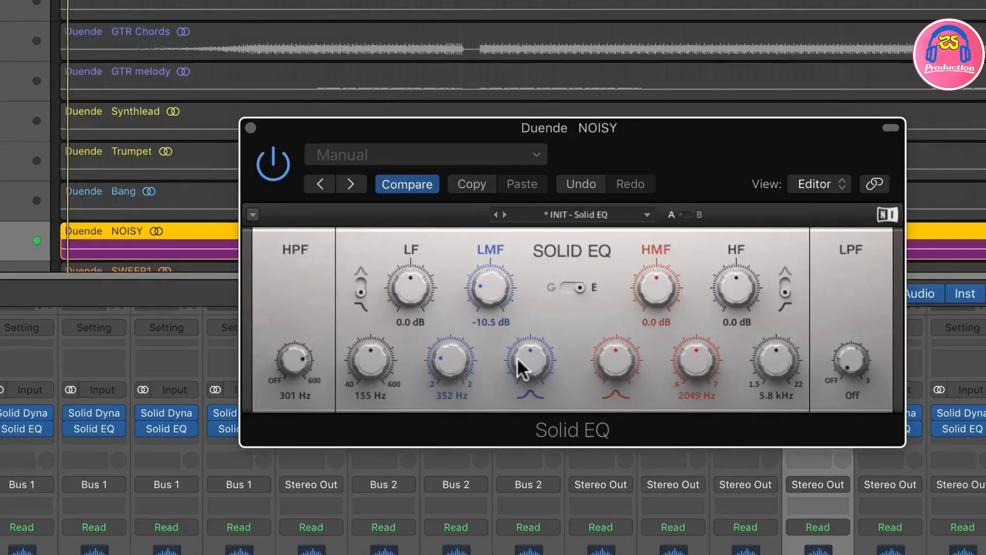
Step: Adjust the LMF bandwidth on NOISY's Solid EQ, set its HPF to 230 Hz and close the EQ window
mouse_move(517, 356)
mouse_down()
mouse_move(517, 337)
mouse_move(523, 374)
mouse_up()
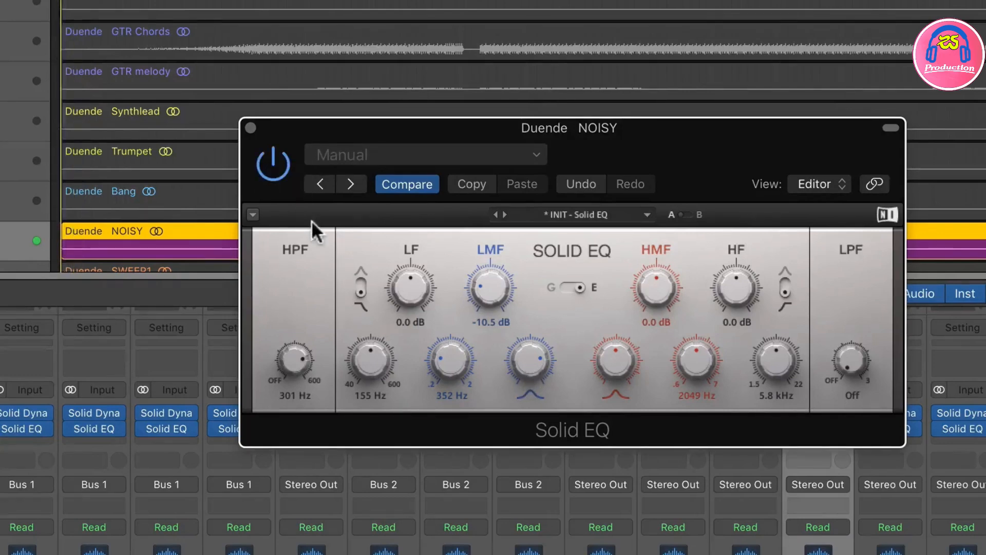
drag(288, 357, 287, 371)
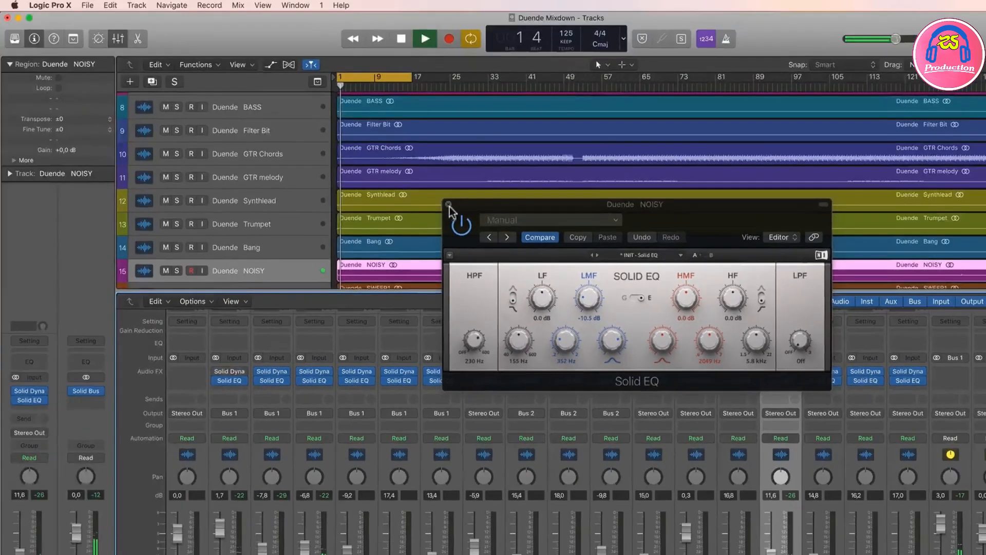
click(448, 204)
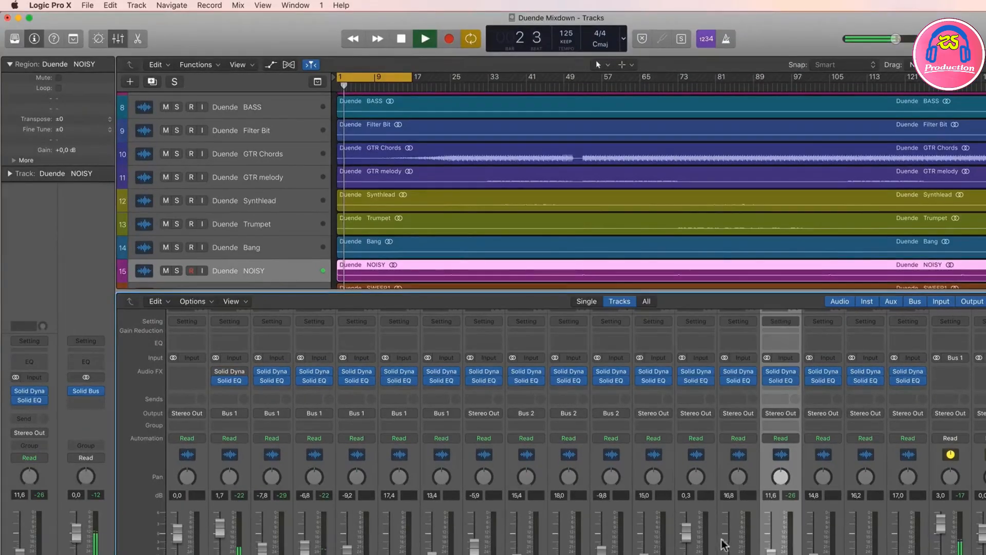
Step: Solo Bang, turn cycle mode off and play the track from bar 32
key(Up)
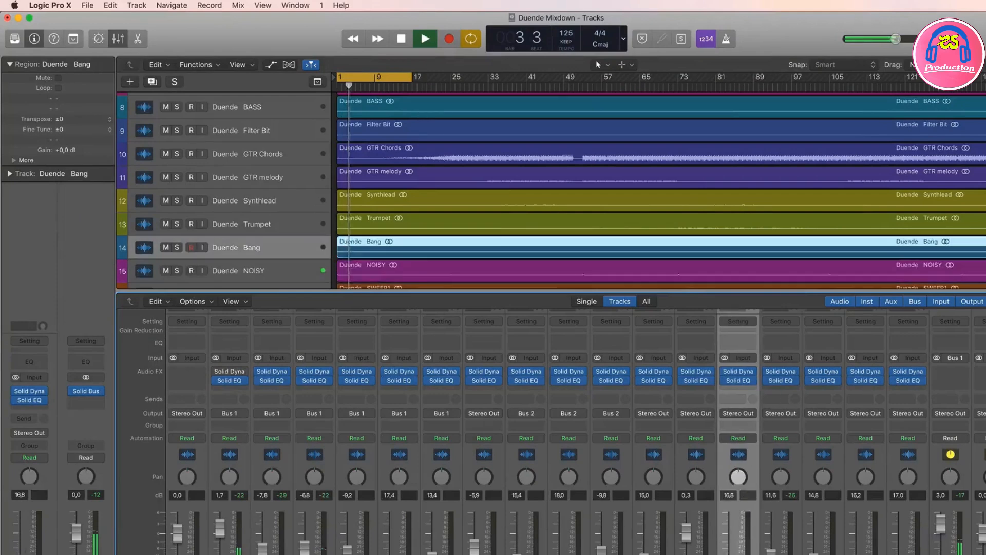
key(s)
key(space)
key(c)
scroll(505, 179, down, 4)
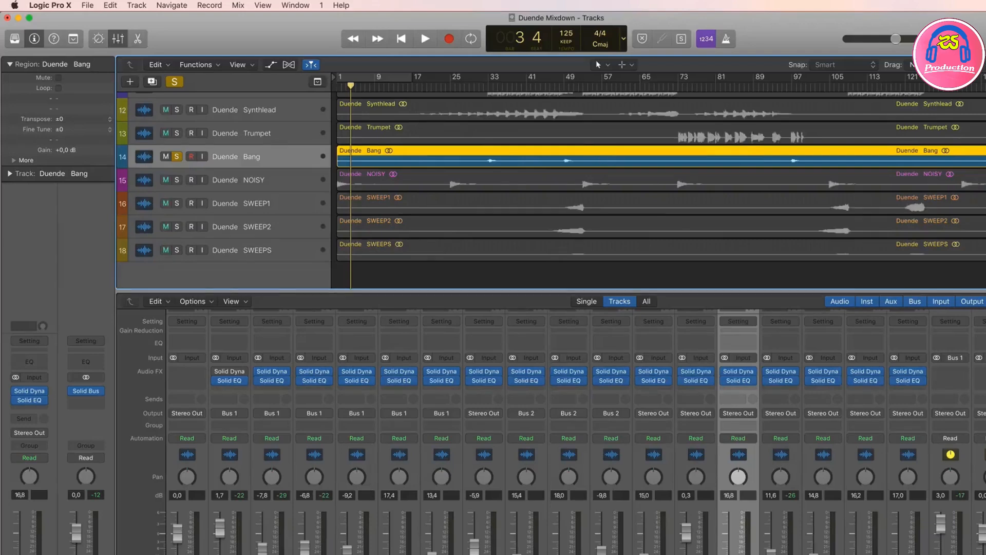
click(483, 86)
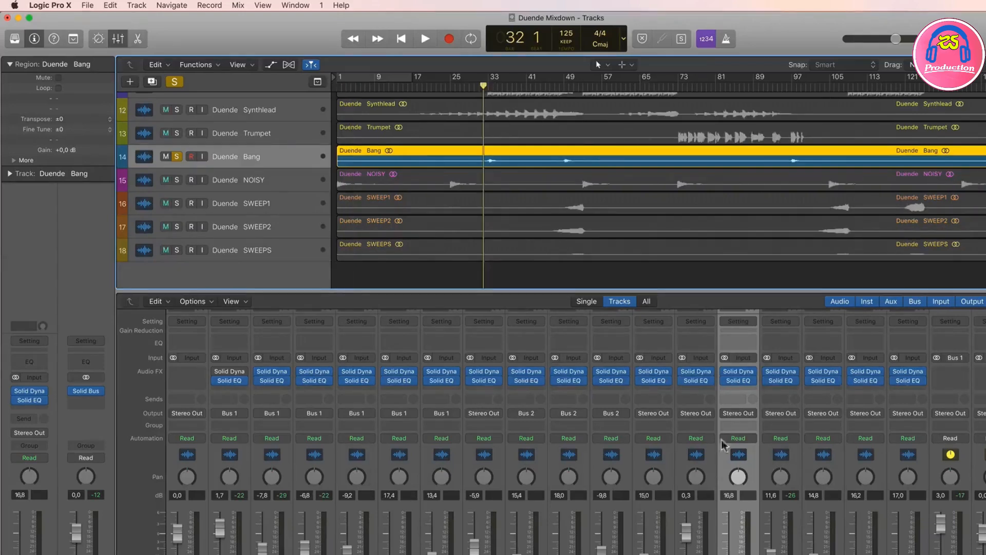
key(space)
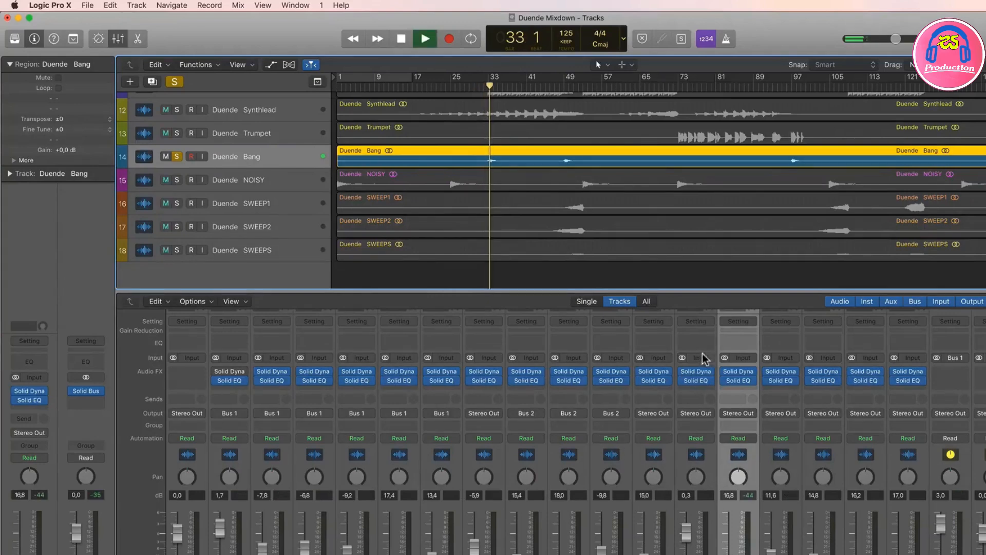
Step: With Bang's Solid Dynamics bypassed, cycle bars 33 to 35 and raise the track's fader to -7.2 dB
click(725, 371)
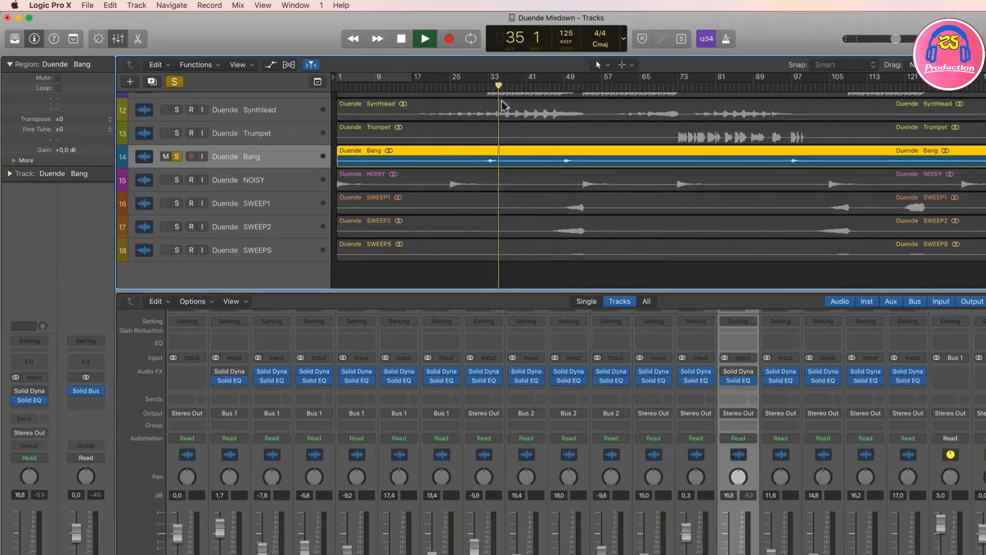
drag(488, 78, 498, 76)
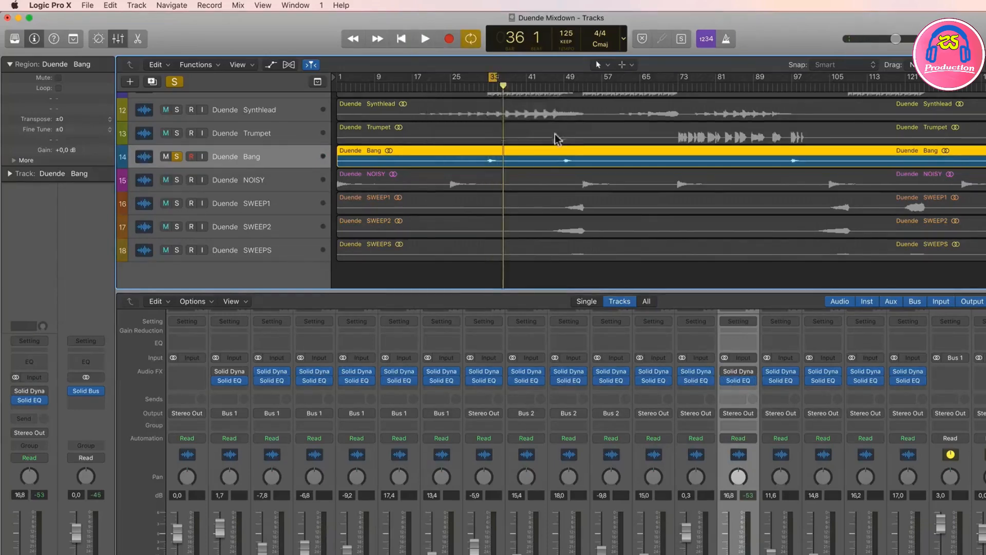
drag(729, 554, 729, 552)
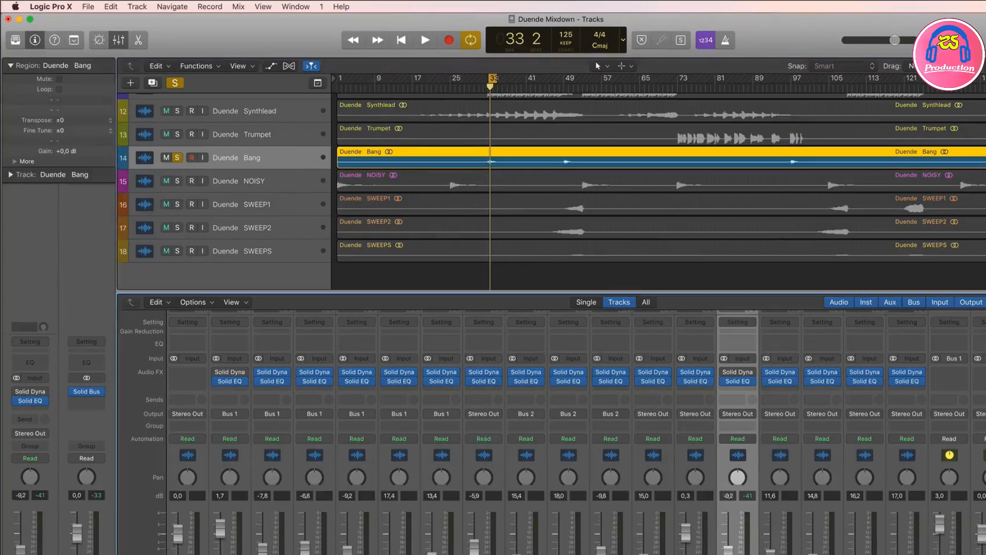
Step: Open Solid EQ on Bang, set its HPF to 138 Hz and restart playback of the cycled hit
click(738, 381)
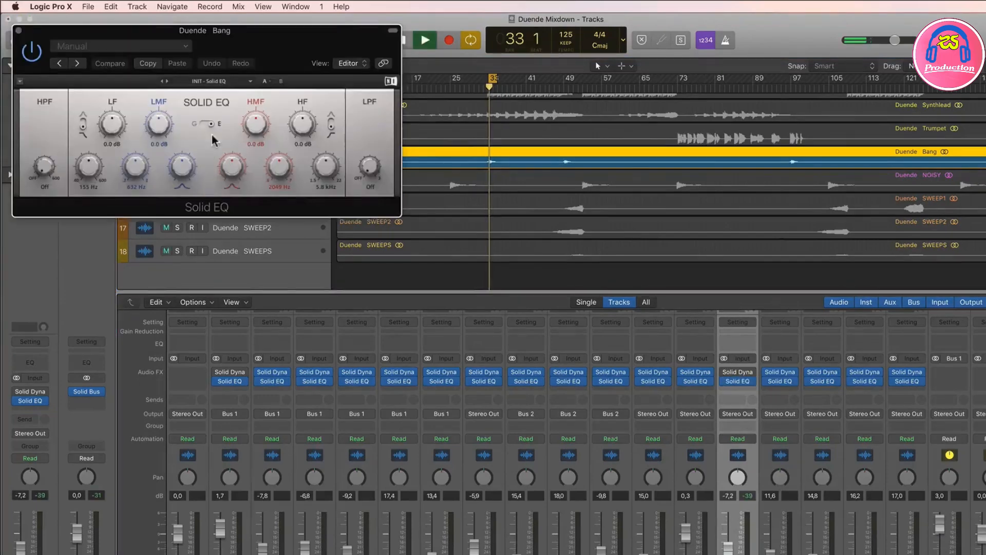
drag(293, 45, 694, 165)
mouse_move(440, 277)
mouse_down()
mouse_move(441, 261)
mouse_move(444, 271)
mouse_up()
key(space)
Step: Set Bang's LMF band to -7.2 dB at 200 Hz and adjust its bandwidth while auditioning the cycled hit
key(space)
key(space)
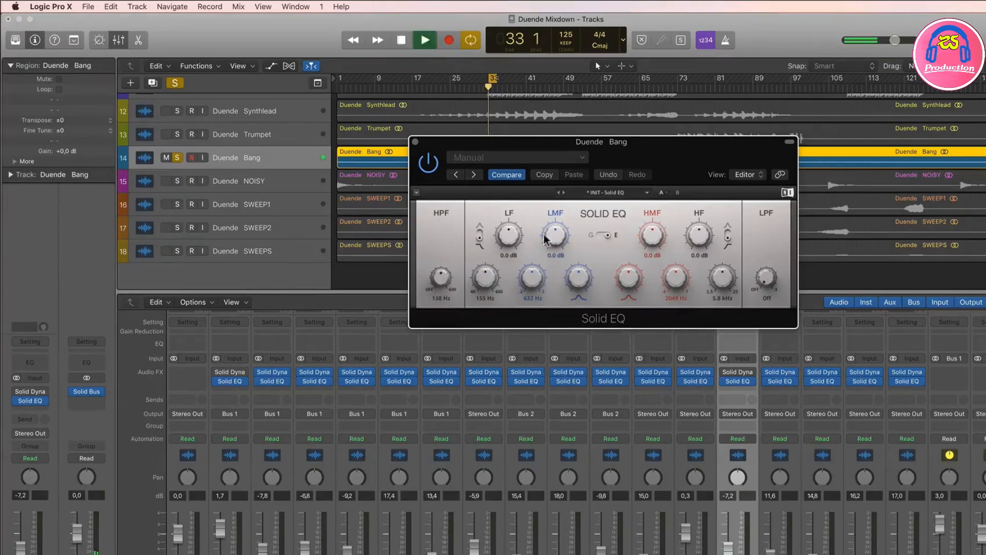
key(space)
mouse_move(554, 235)
mouse_down()
mouse_move(555, 245)
mouse_move(555, 234)
mouse_up()
key(space)
key(space)
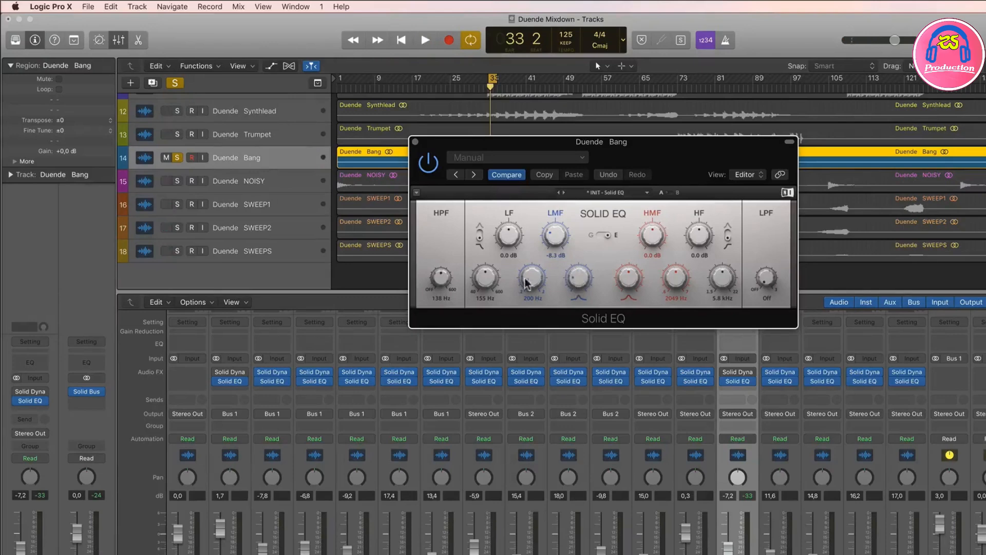
key(space)
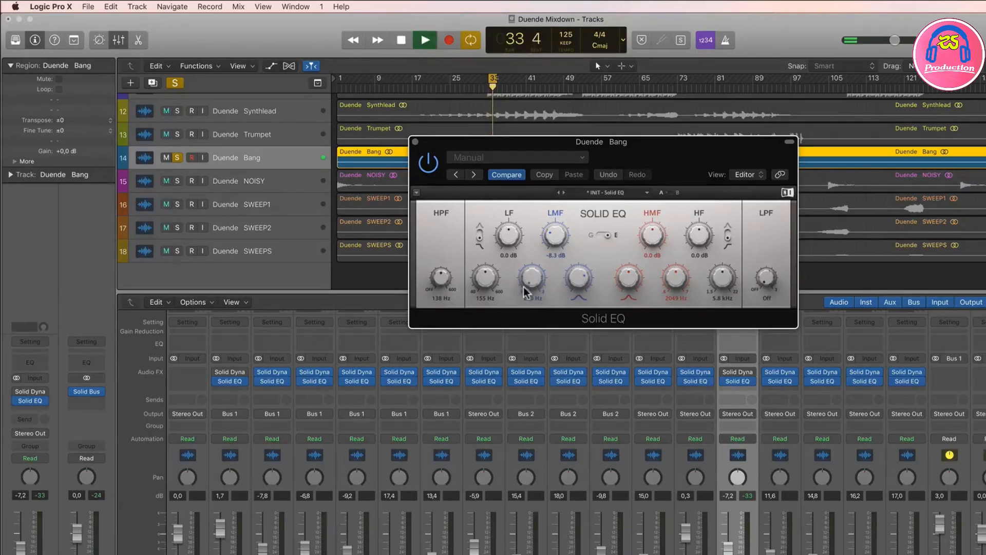
drag(555, 236, 555, 240)
Step: Boost Bang's HMF gain to 2.1 dB and HF gain to 6.4 dB and play the hit again
key(space)
drag(651, 238, 699, 226)
key(space)
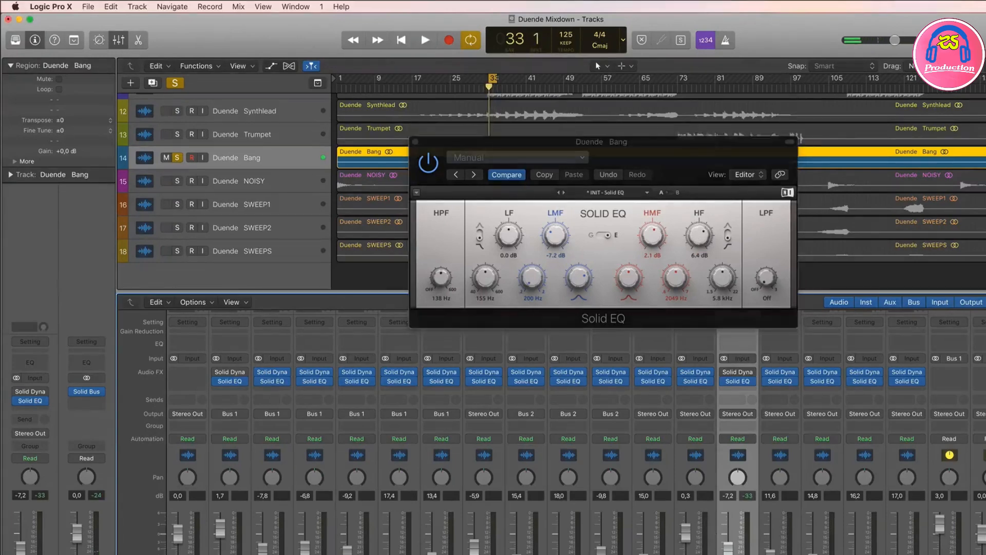
Step: Unsolo Bang, widen the cycle range to about bars 31 to 36 and play the full mix
key(s)
key(space)
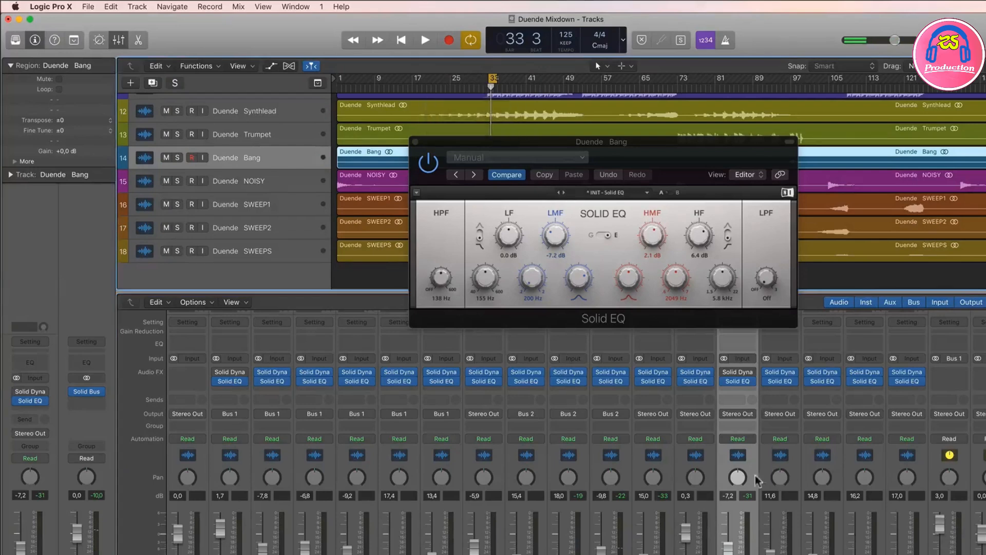
drag(481, 79, 507, 80)
key(space)
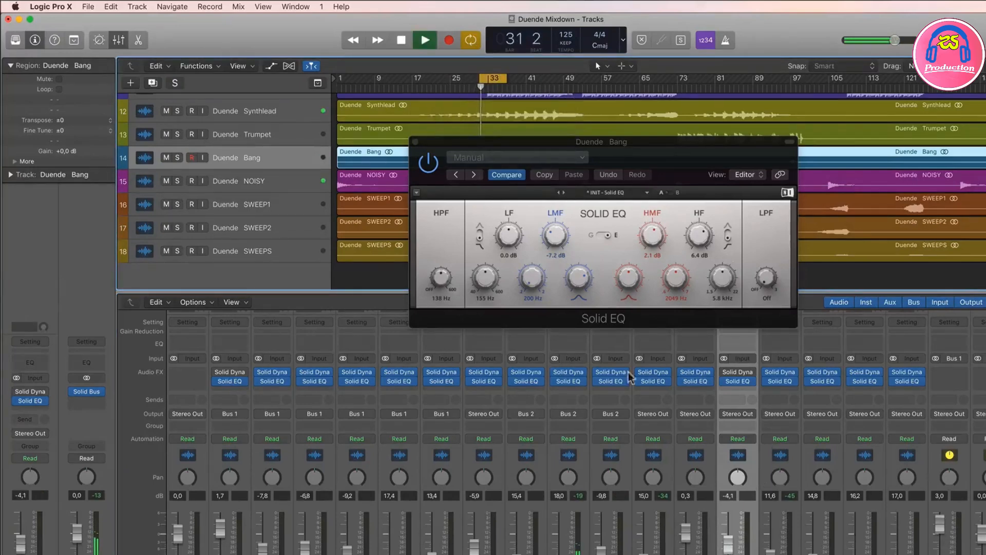
Step: Close Bang's Solid EQ and raise the track's fader to -0.6 dB during playback
click(415, 141)
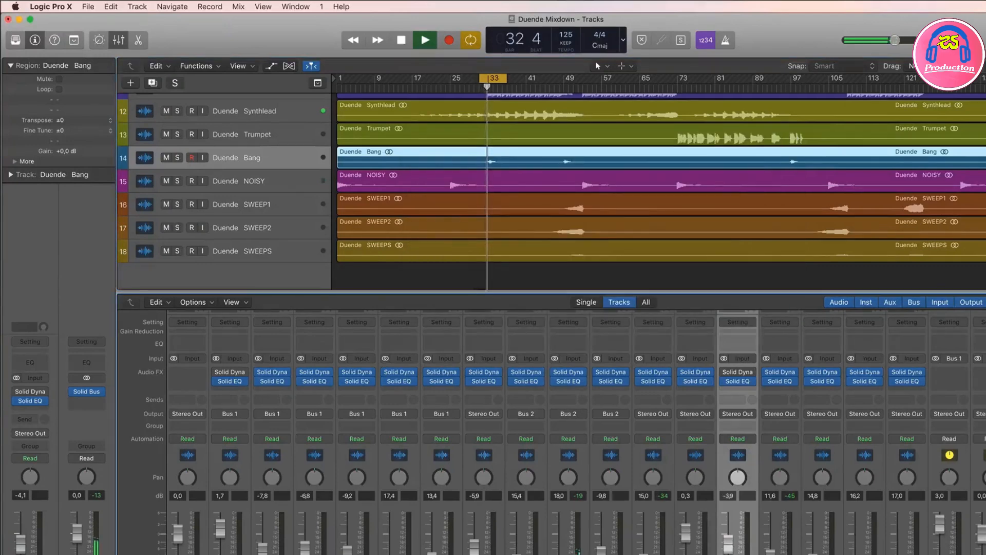
drag(727, 546, 727, 540)
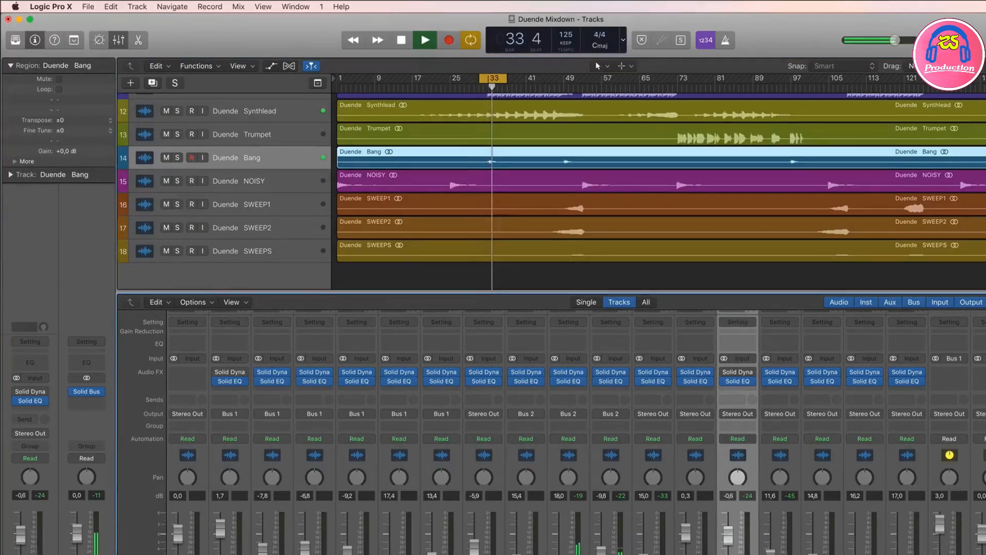
key(space)
Step: Reopen Solid EQ on Bang, reset the LMF gain to 0.0 dB and restart playback
click(739, 382)
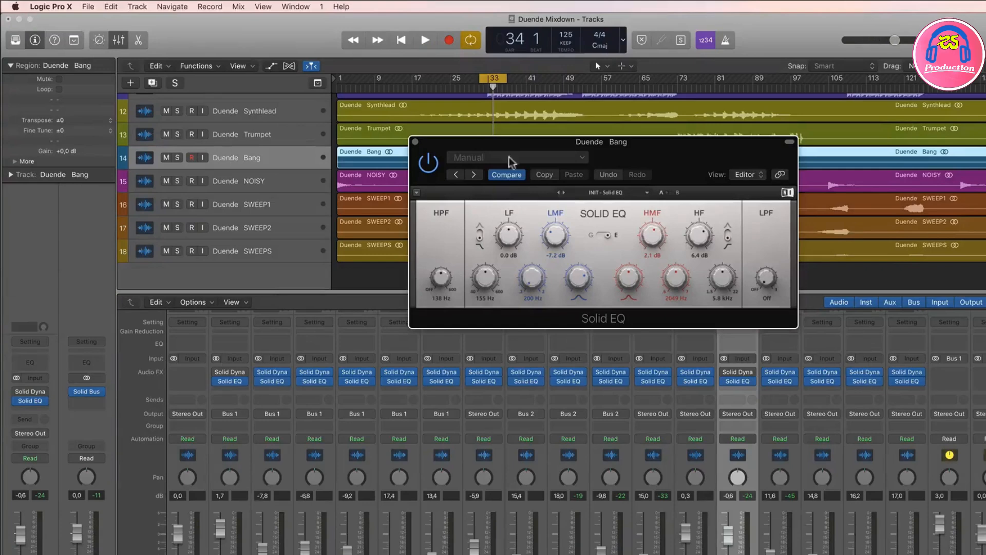
drag(517, 141, 522, 149)
drag(570, 251, 570, 239)
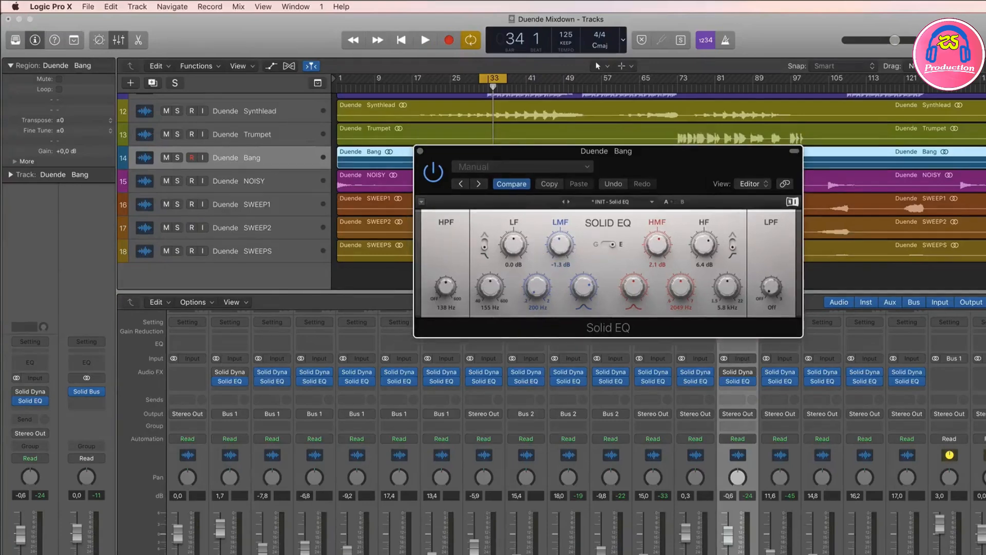
key(space)
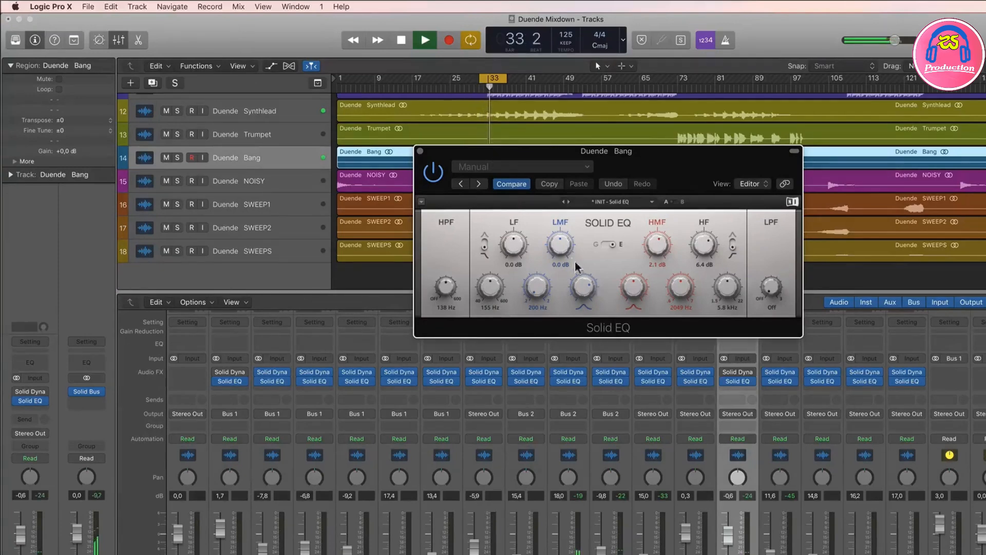
Step: Set Bang's fader to -1.0 dB, close its EQ window and stop playback
drag(728, 546, 728, 548)
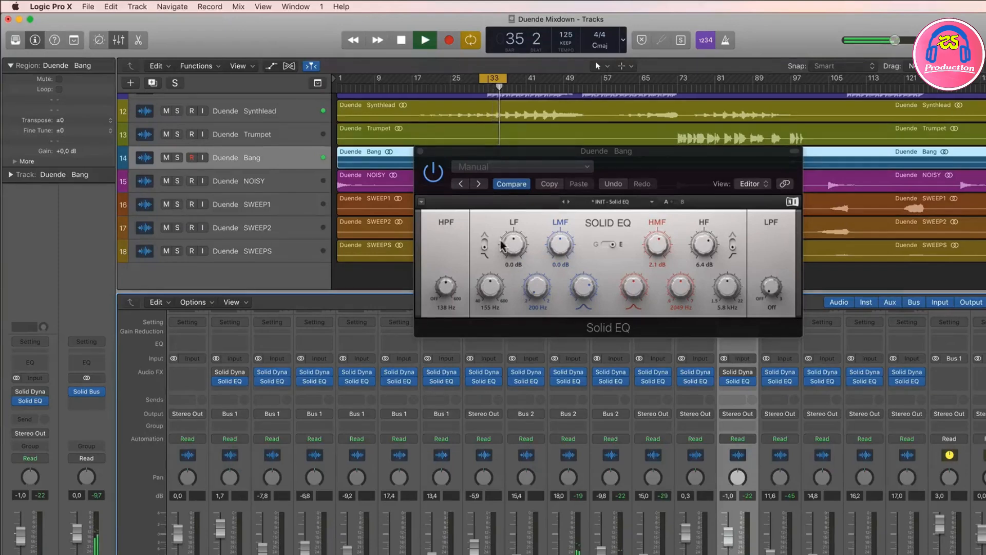
click(418, 150)
key(space)
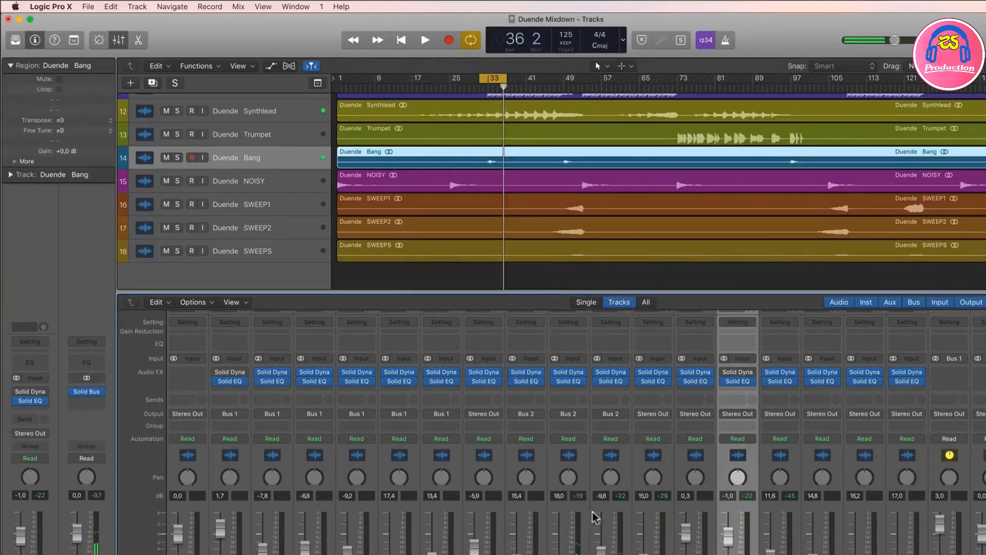
Step: Select Lilsnare, turn cycle mode off, place the playhead just before its first hit and solo the track
click(357, 546)
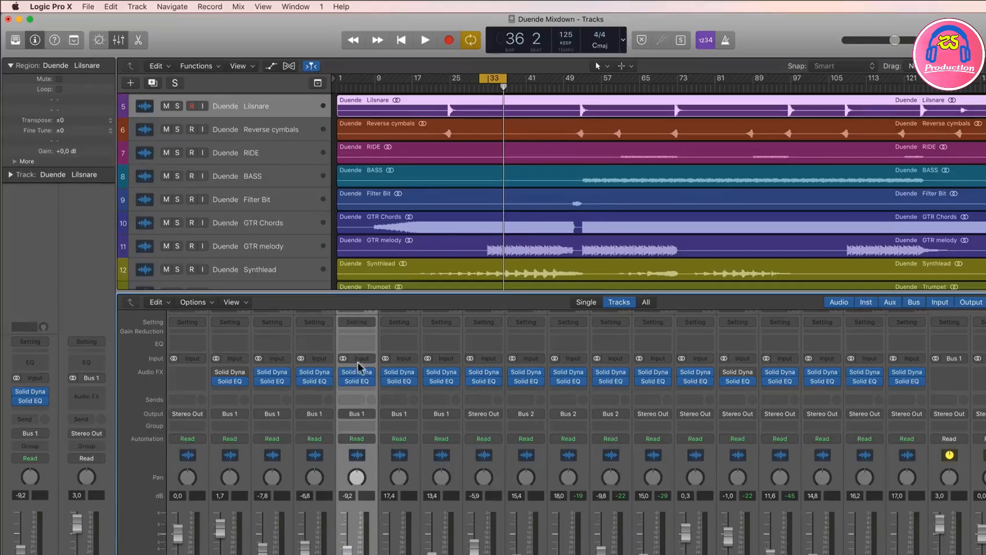
click(501, 80)
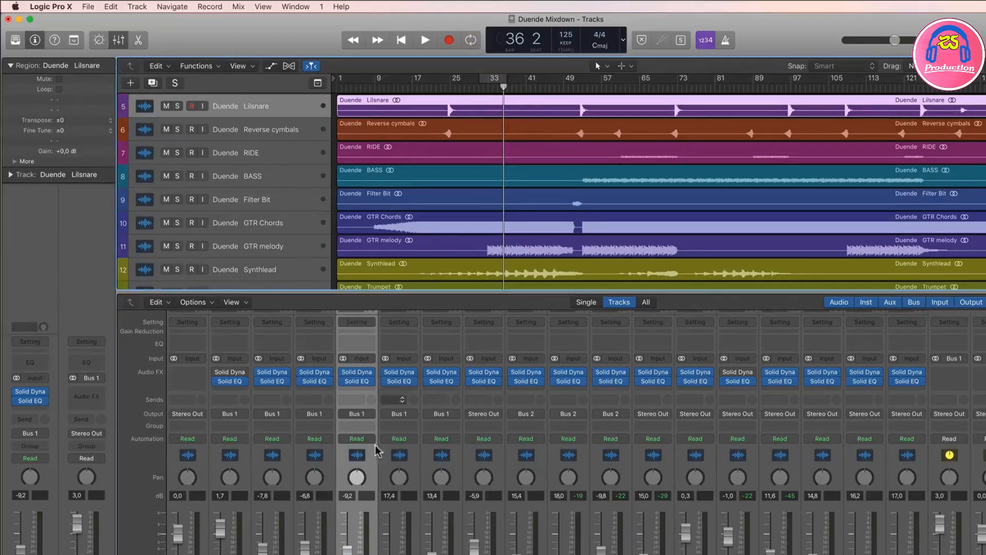
scroll(421, 134, up, 1)
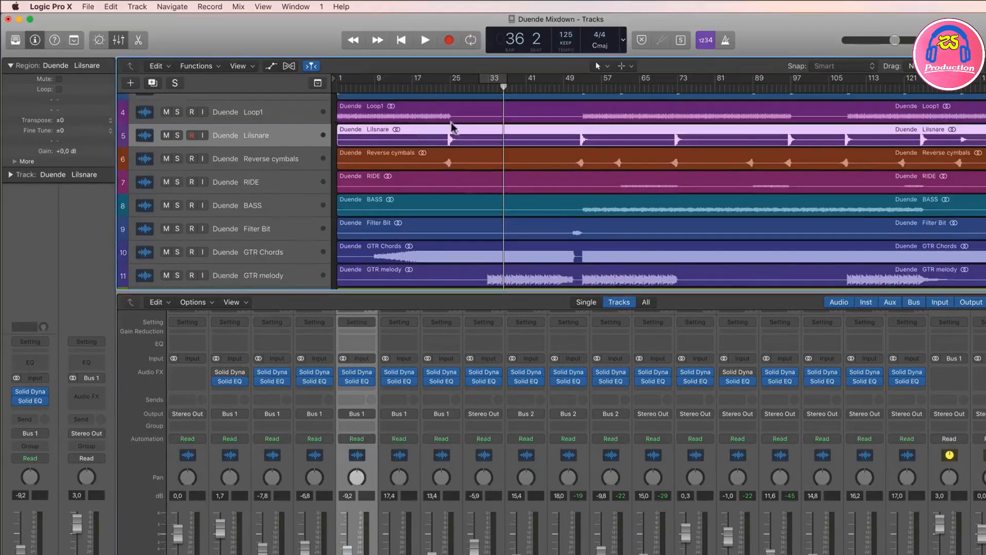
click(441, 92)
key(s)
Step: Cycle about bars 24 to 28 around Lilsnare's first hit and audition the soloed track
drag(441, 79, 474, 79)
key(super+Right)
key(super+Right)
key(super+Right)
key(space)
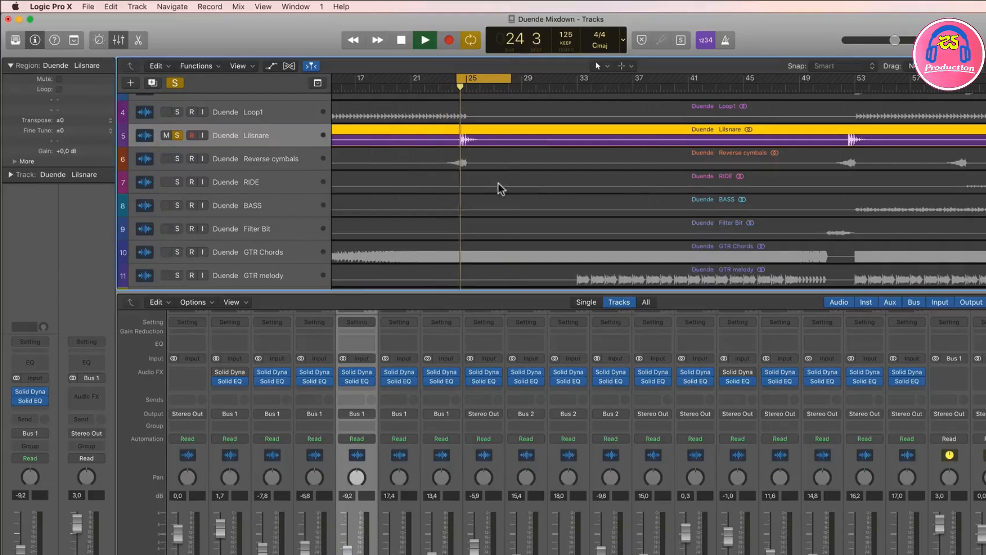
key(space)
Step: Open Solid EQ on Lilsnare, set its HPF to 165 Hz and play the cycled hit
click(353, 380)
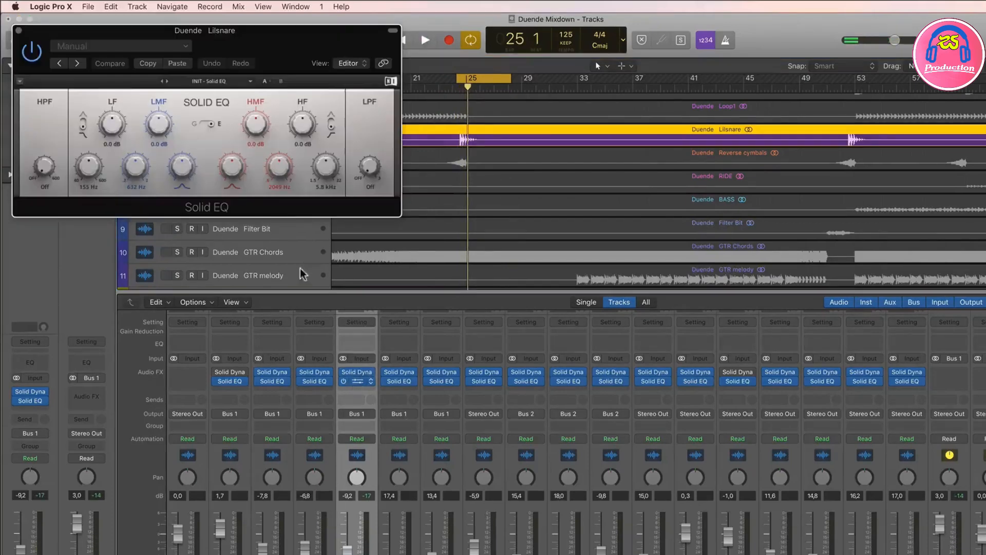
drag(256, 56, 680, 170)
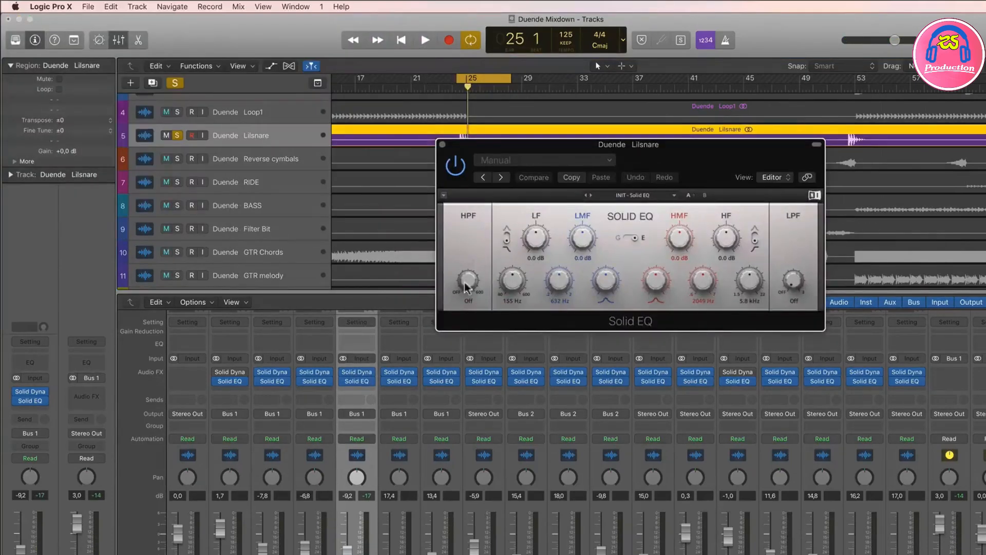
mouse_move(464, 282)
mouse_down()
mouse_move(464, 272)
mouse_move(467, 280)
mouse_up()
key(space)
key(space)
Step: Cut Lilsnare's LF gain to -2.3 dB, lower its HPF to 126 Hz and audition the hit
key(space)
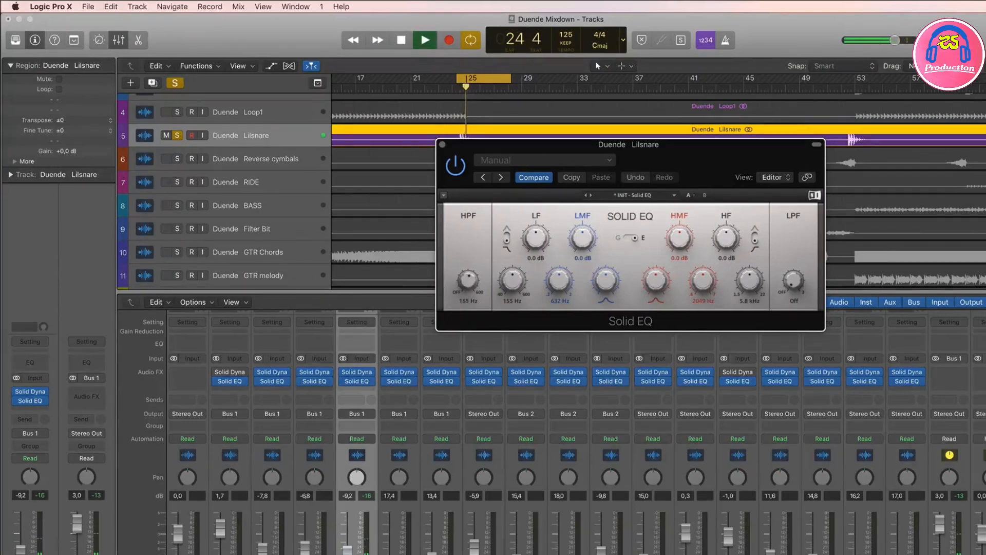
key(space)
drag(538, 239, 537, 241)
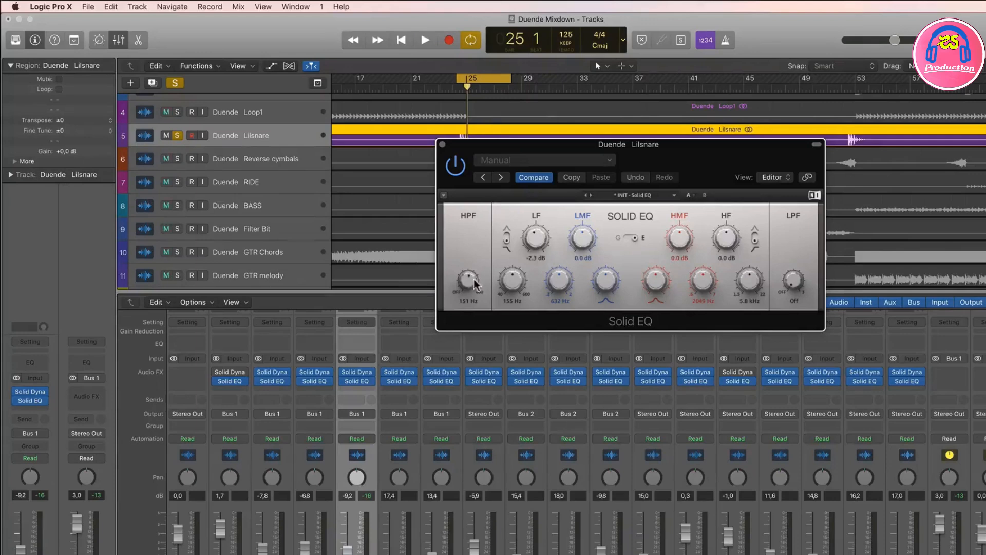
key(space)
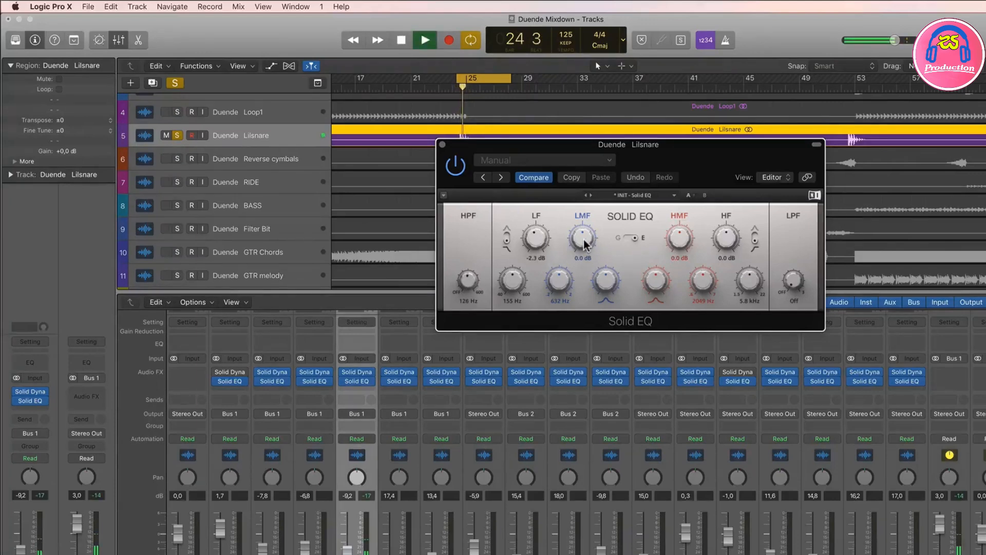
key(space)
Step: Cut Lilsnare's HMF band to -2.5 dB and move its frequency to about 2.4 kHz during playback
drag(684, 246, 685, 251)
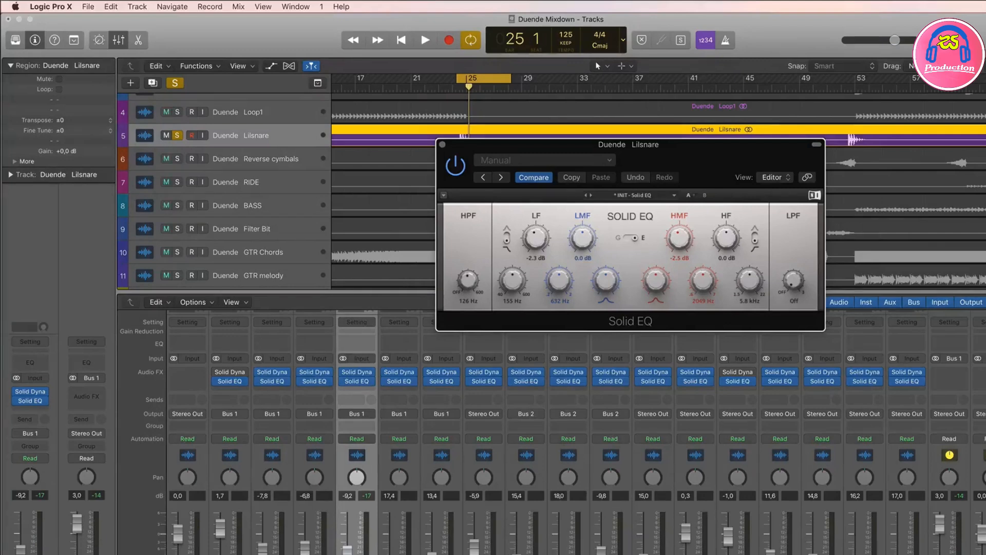
key(space)
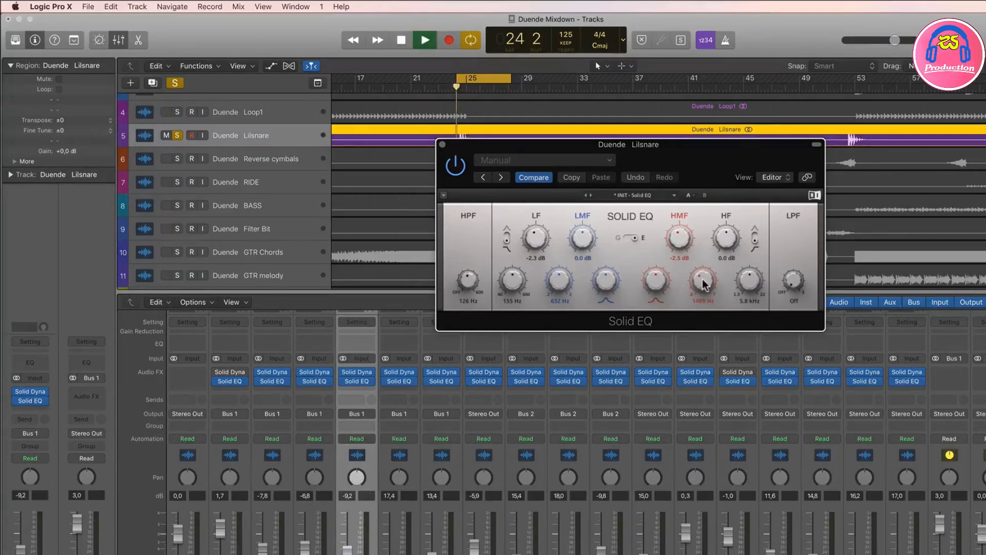
drag(702, 279, 702, 289)
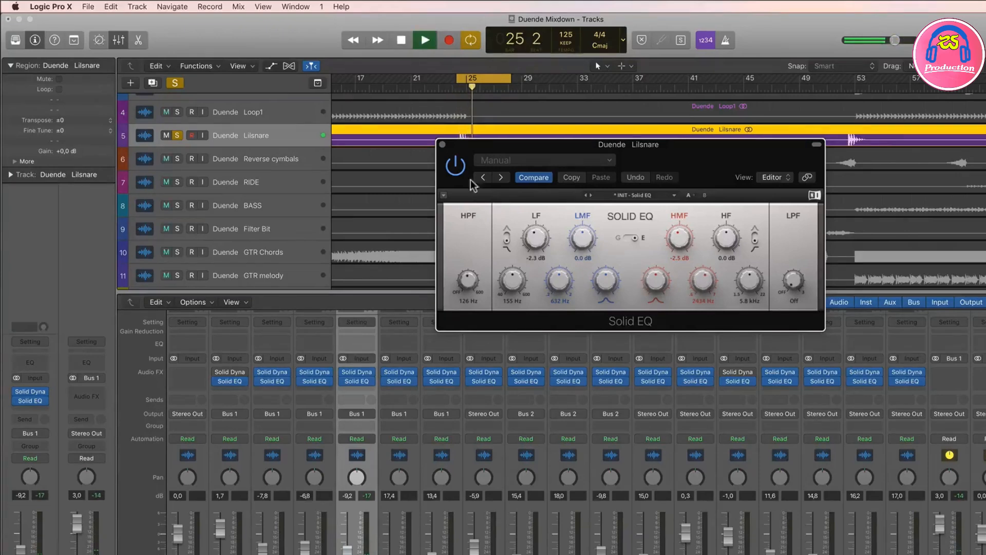
Step: Compare Lilsnare with Solid EQ bypassed and active, stop playback and close the EQ window
click(456, 168)
click(456, 168)
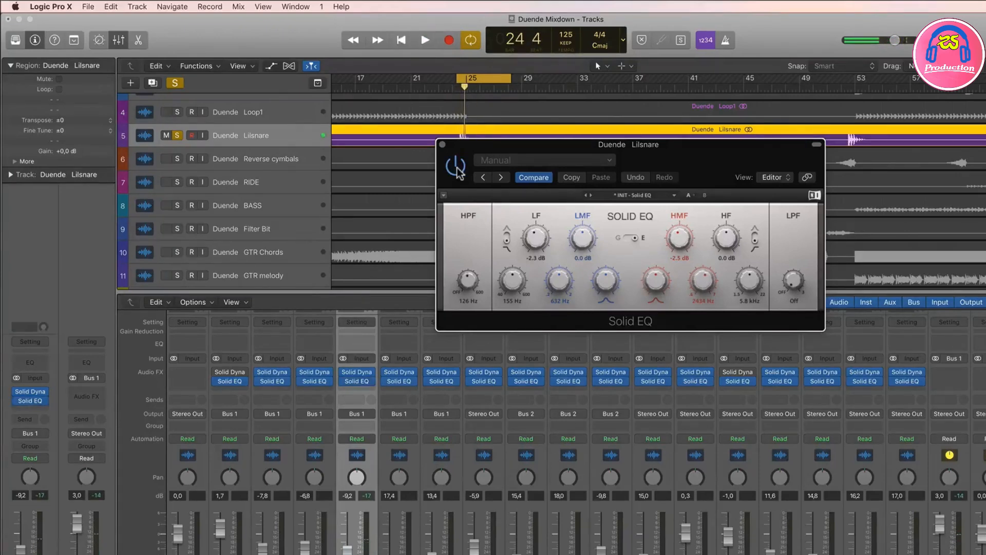
key(space)
click(442, 145)
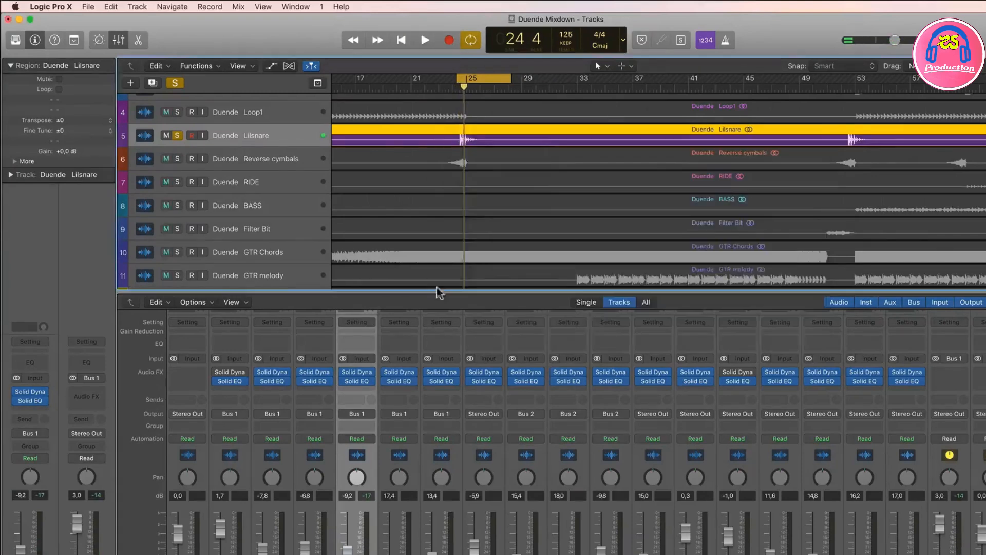
Step: Unsolo Lilsnare, turn cycle mode off and play the mix from bar 23, raising Lilsnare's fader to -7.6 dB
key(s)
click(485, 77)
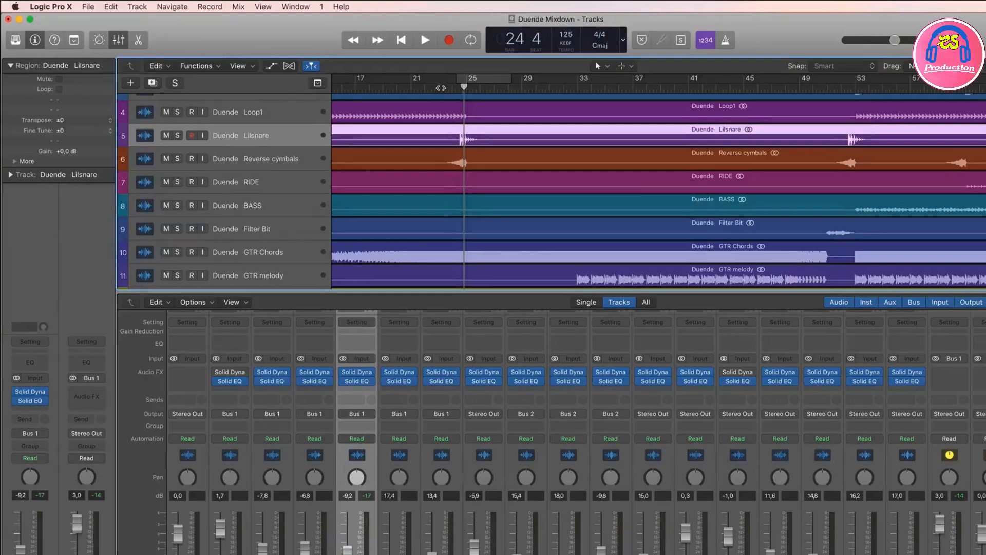
click(440, 88)
key(space)
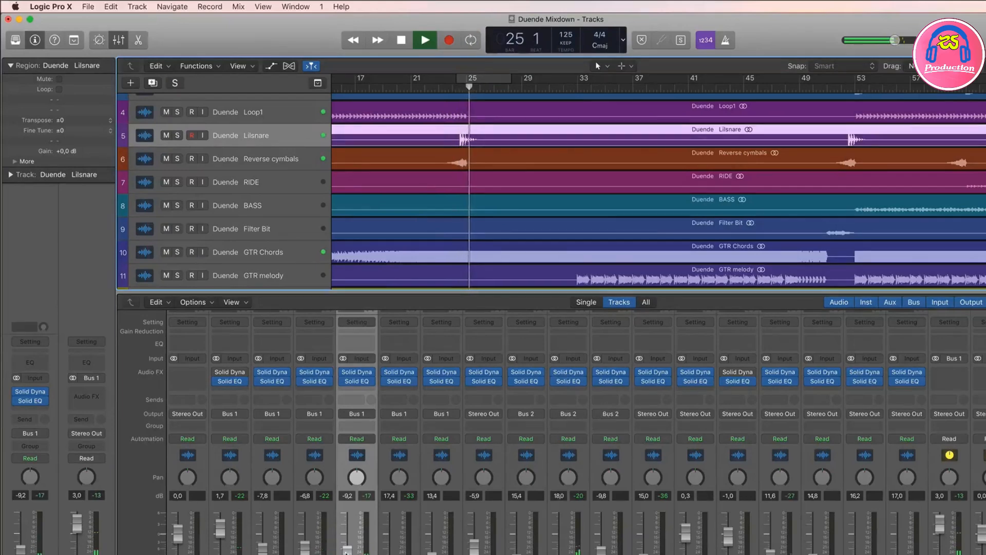
Step: Audition the full mix from around bars 32, 40 and 51 with the mixer hidden, and stop playback
click(572, 88)
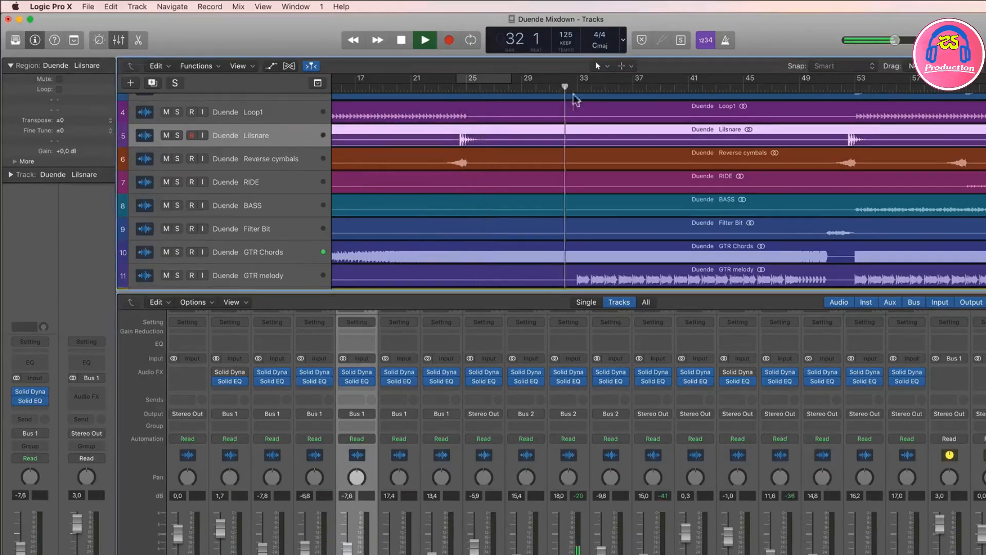
click(683, 87)
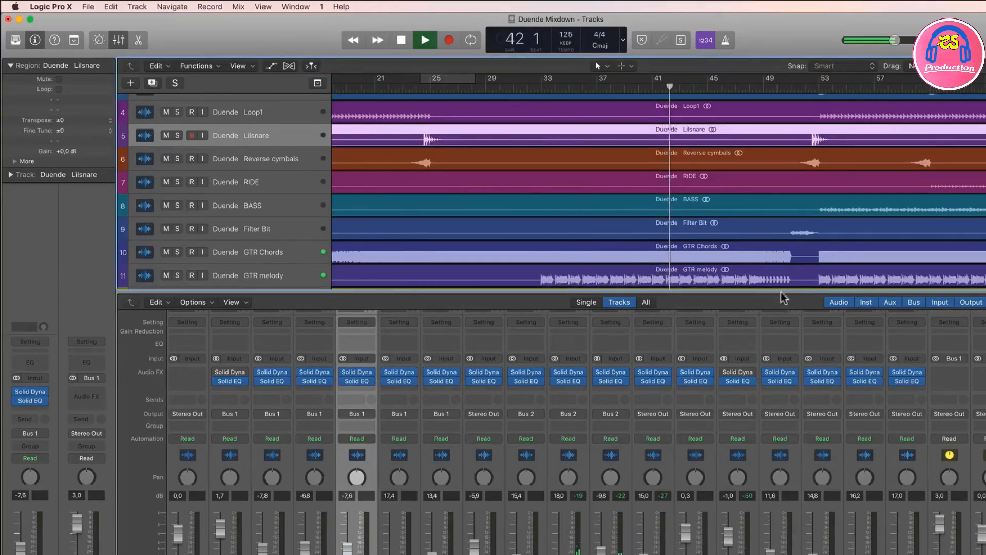
key(x)
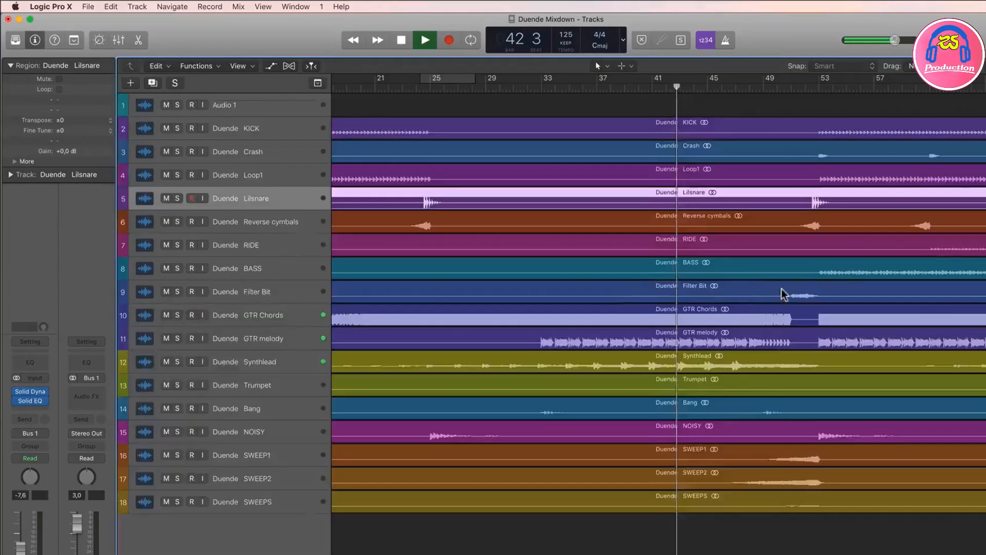
click(796, 88)
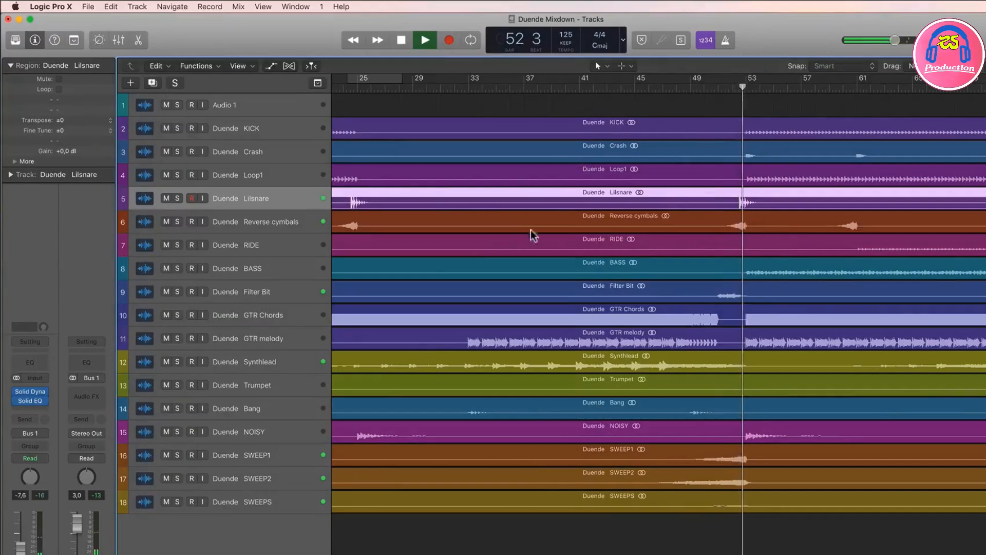
key(space)
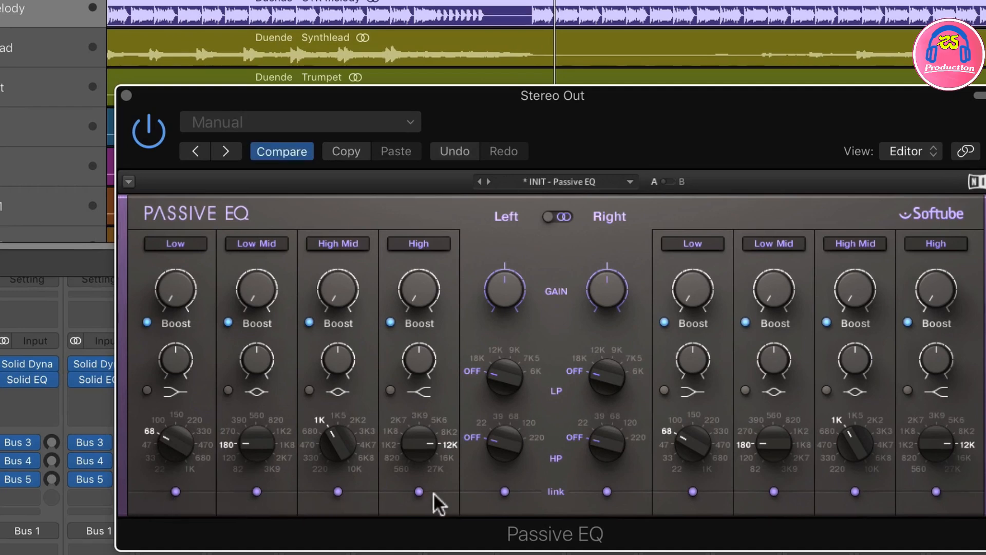
Step: Try the High band's stepped frequency knob and toggle the Low band's boost setting twice on Stereo Out's Passive EQ
mouse_move(419, 443)
mouse_down()
mouse_move(418, 464)
mouse_move(418, 443)
mouse_up()
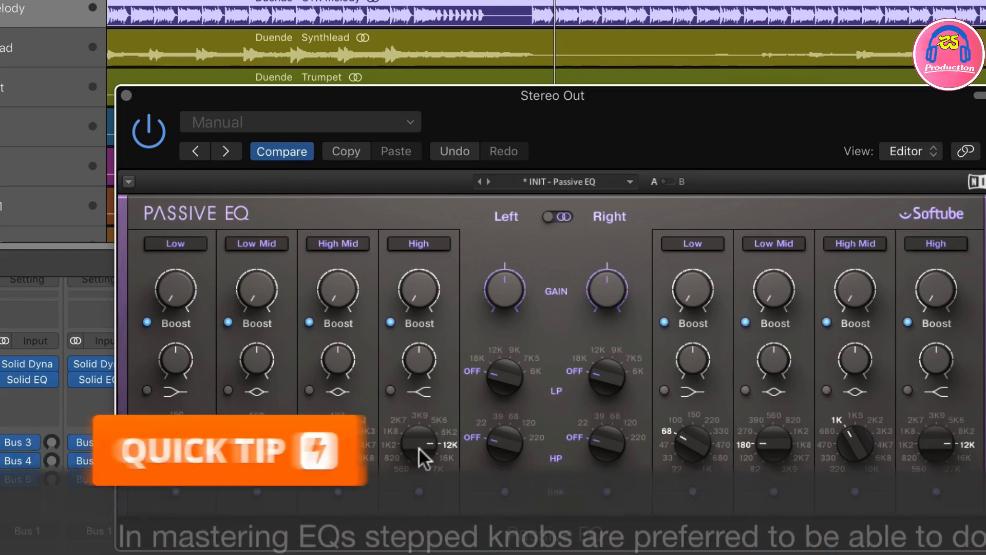
click(147, 322)
click(147, 323)
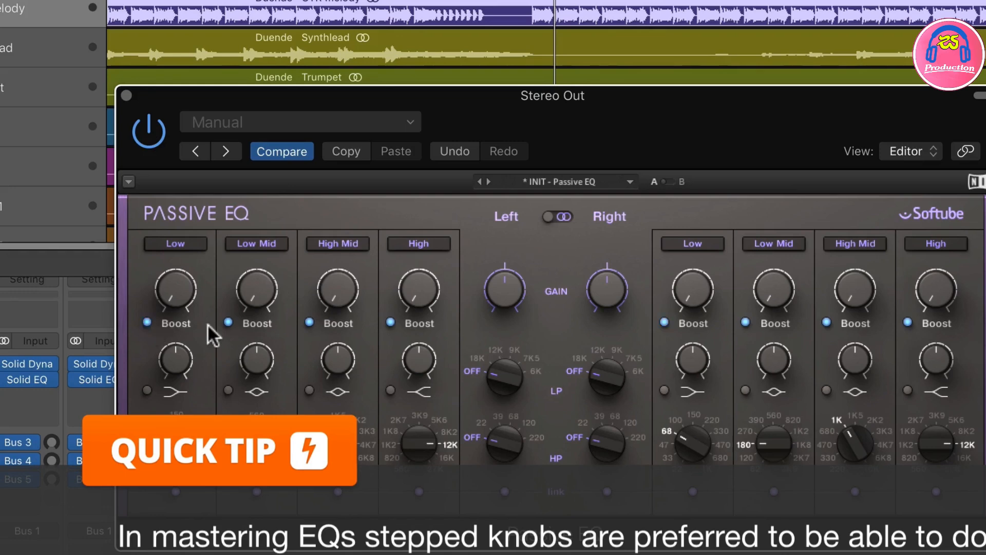
Step: Toggle boost and cut on the Low Mid, High Mid and High bands, and try the low-pass and high-pass filter knobs
click(228, 322)
click(228, 322)
click(310, 322)
click(309, 322)
click(390, 322)
click(390, 319)
drag(505, 377, 504, 395)
mouse_move(510, 458)
mouse_down()
mouse_move(510, 419)
mouse_move(510, 457)
mouse_up()
Step: Switch the Low, Low Mid, High Mid and High bands of Passive EQ off and back on
click(189, 245)
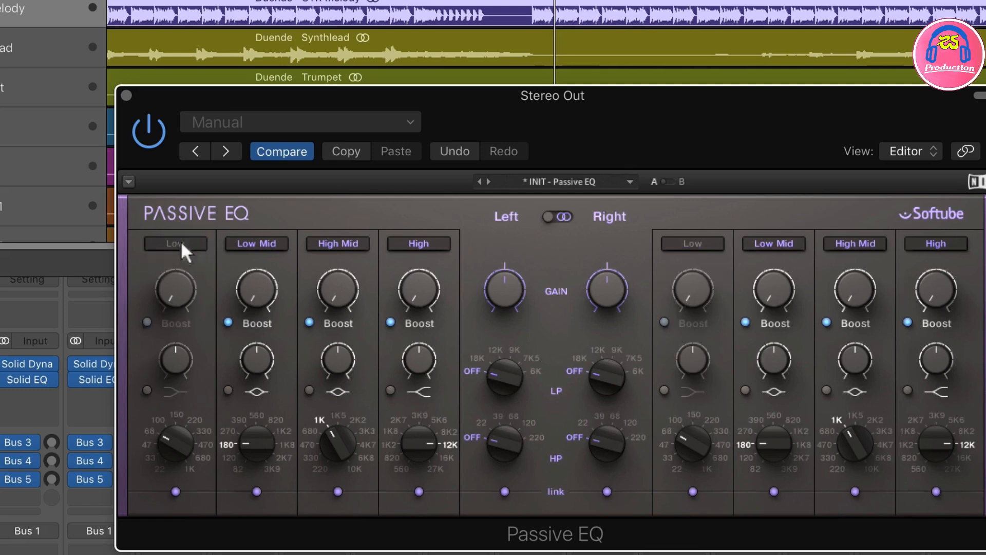
click(269, 246)
click(346, 246)
click(422, 247)
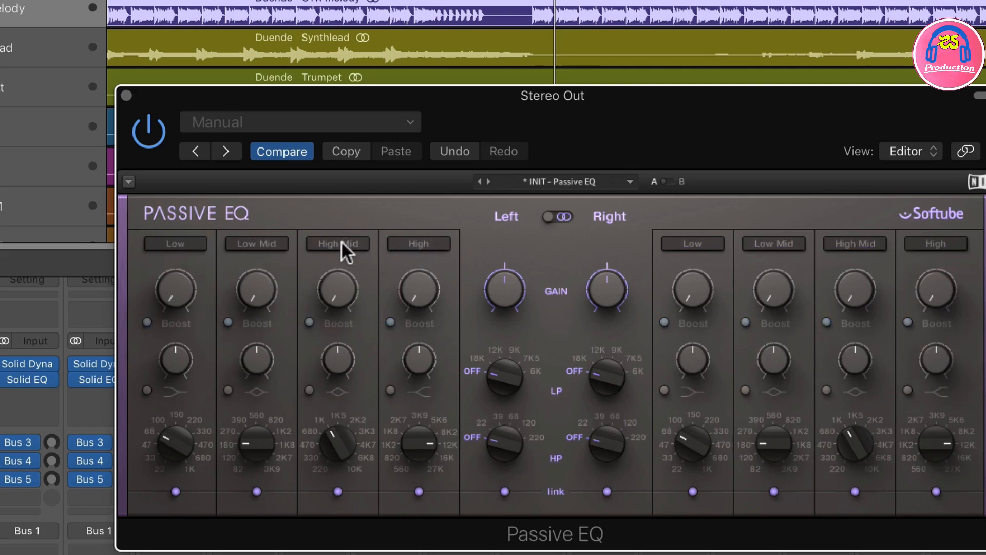
click(343, 247)
click(420, 247)
click(261, 247)
click(189, 245)
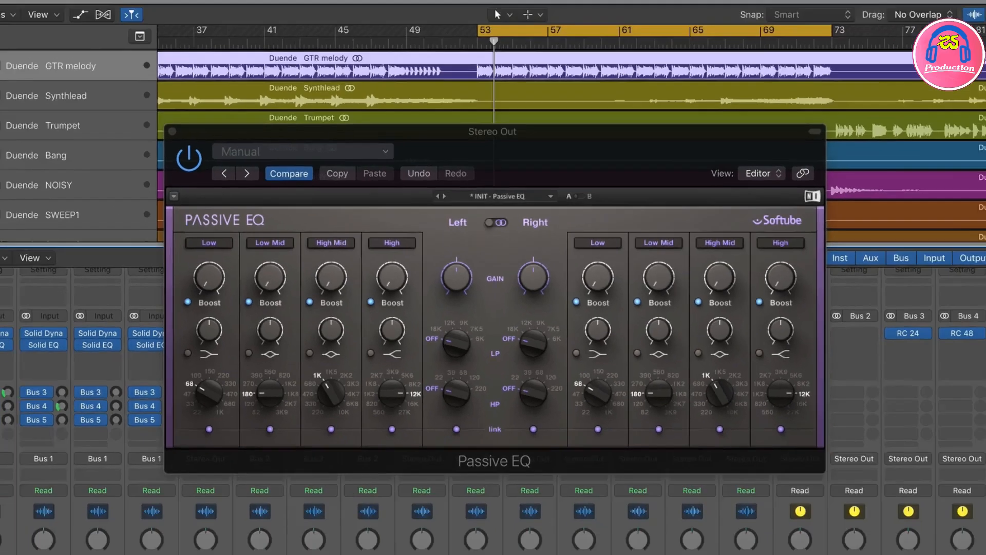
Step: Insert an Adaptive Limiter after Passive EQ on Stereo Out, close its window and move the Passive EQ window higher
click(945, 349)
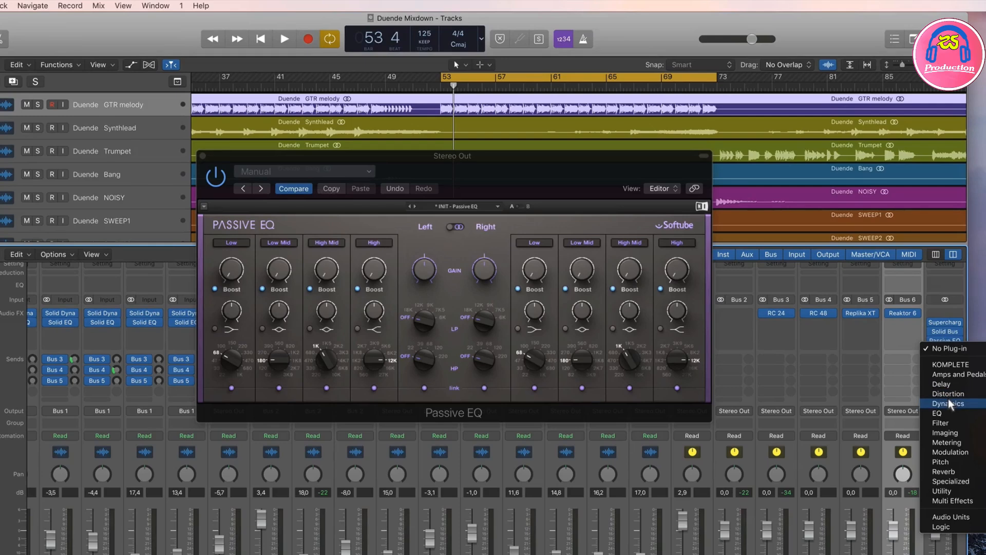
click(984, 403)
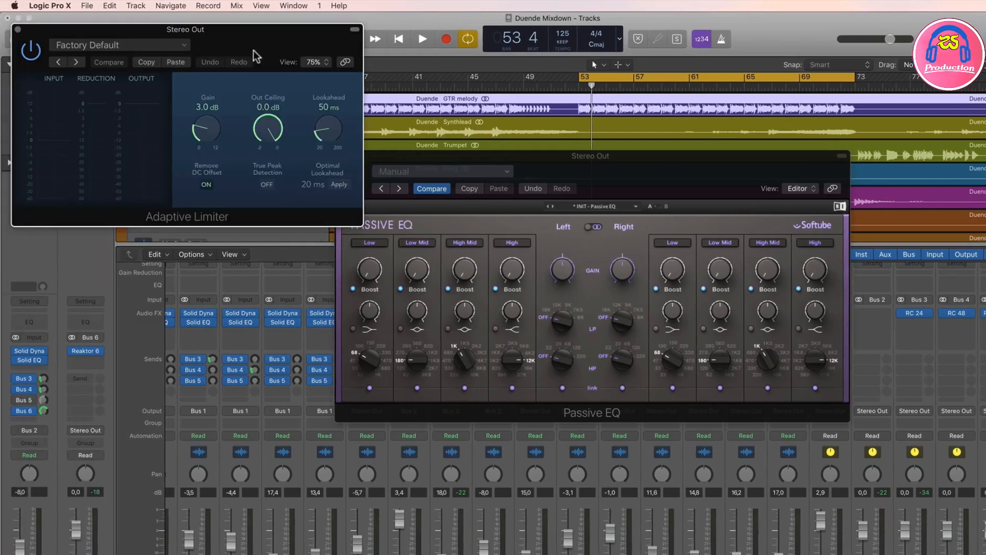
drag(245, 31, 279, 265)
click(55, 259)
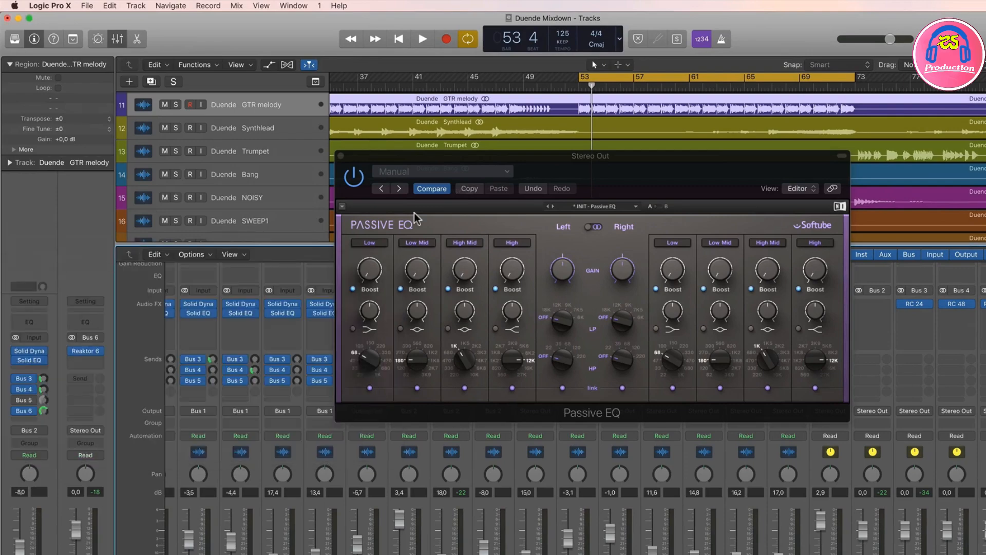
drag(519, 160, 503, 136)
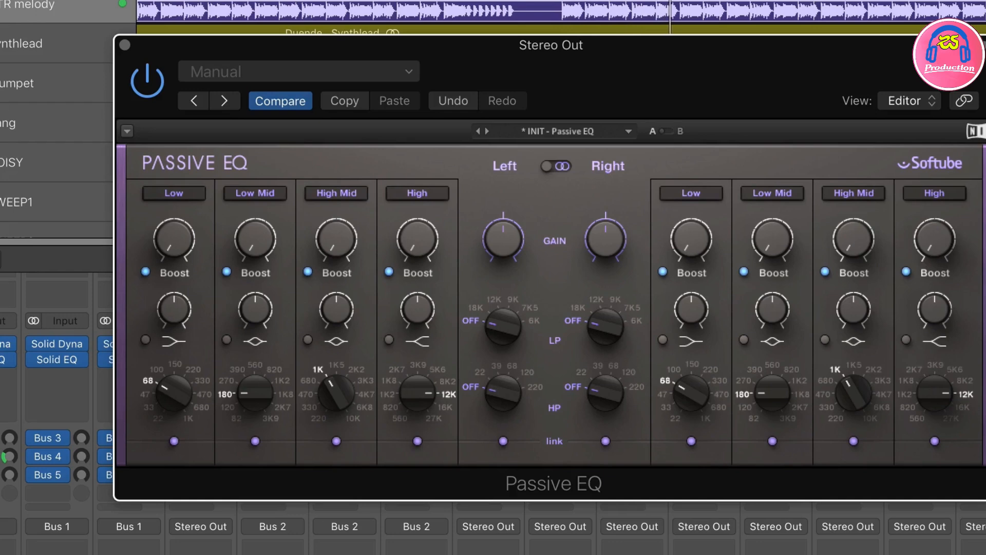
Step: Set the high-pass filter to 22 Hz and raise the Low band's boost at 68 Hz with a slightly reduced bandwidth
drag(501, 383, 501, 372)
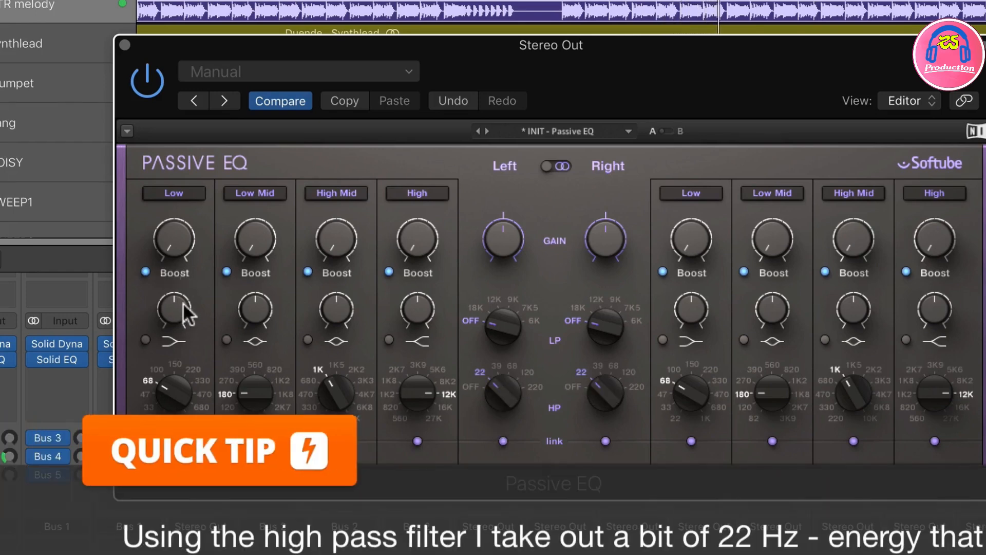
drag(174, 239, 174, 198)
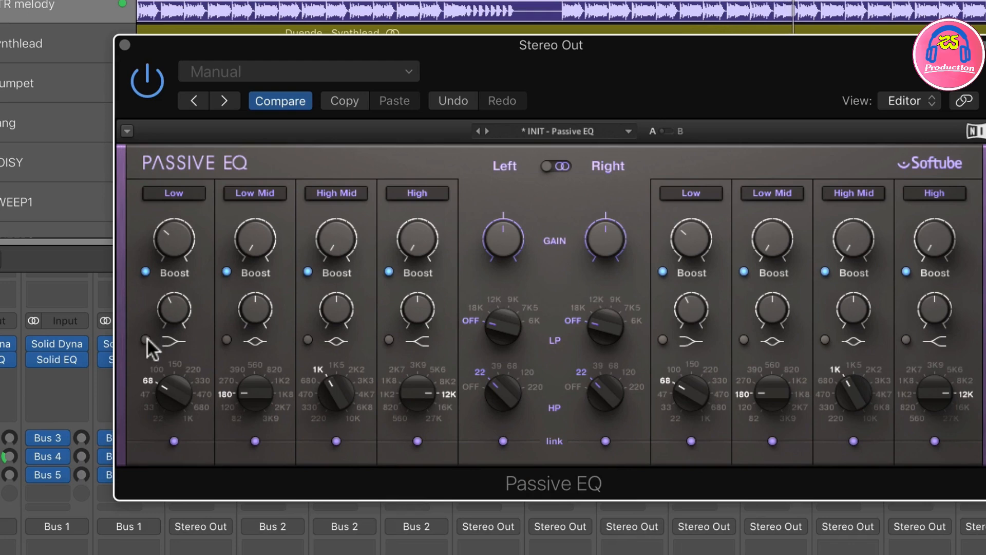
mouse_move(174, 240)
mouse_down()
mouse_move(175, 217)
mouse_move(175, 241)
mouse_up()
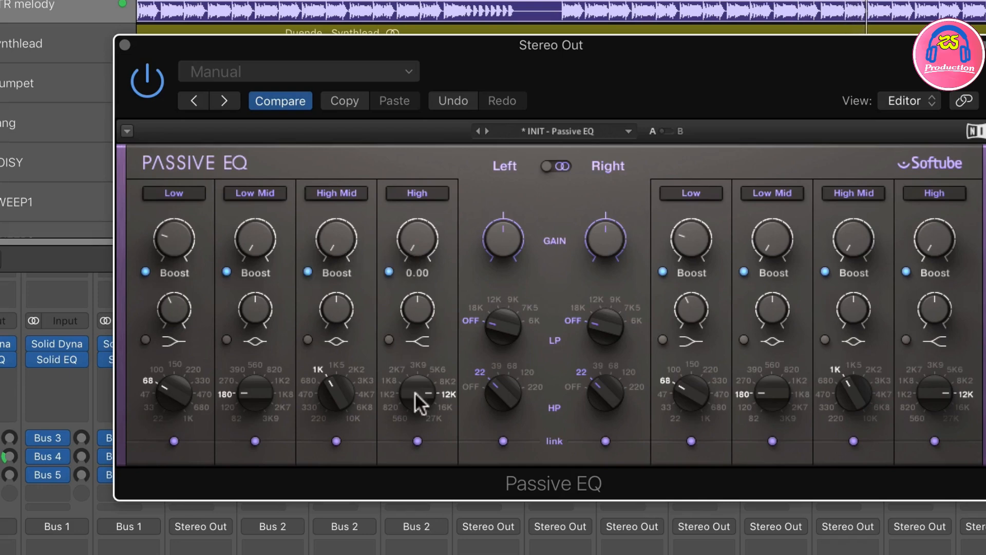
Step: Set the High band's frequency to 27K and raise its boost moderately
drag(415, 391, 415, 359)
drag(415, 248, 409, 321)
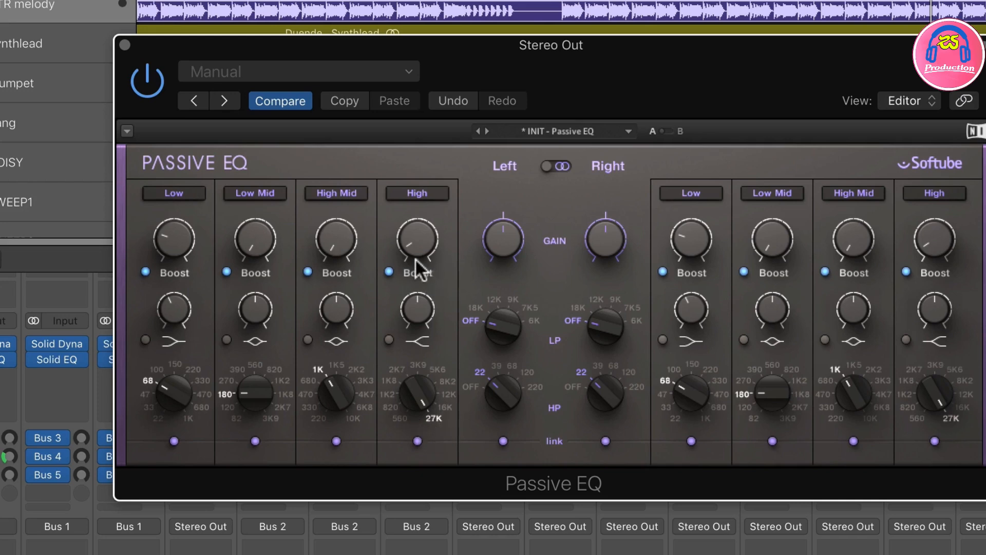
mouse_move(422, 246)
mouse_down()
mouse_move(422, 209)
mouse_move(420, 248)
mouse_up()
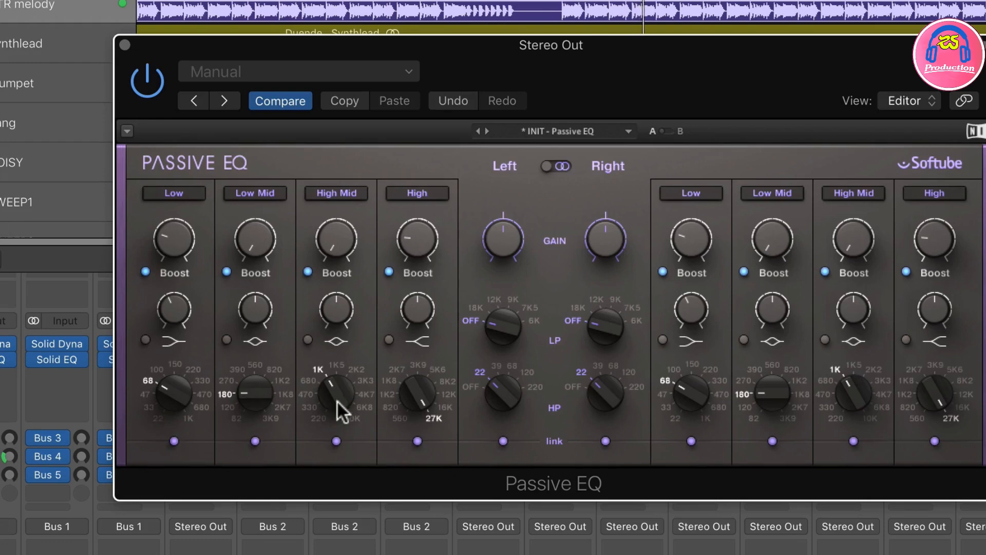
Step: Set the High Mid band to 3K3, switch it to Cut and raise the cut amount moderately
drag(336, 393, 337, 377)
mouse_move(346, 245)
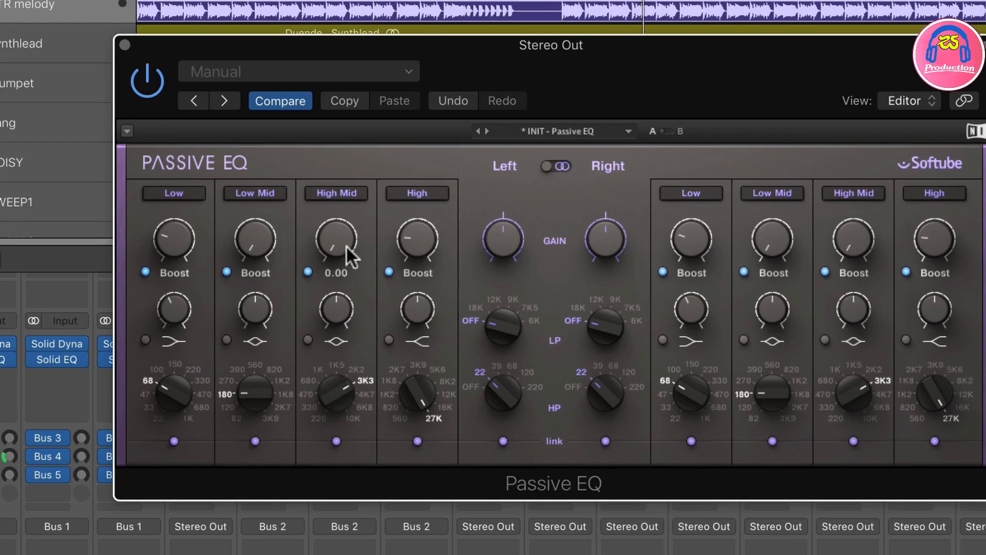
click(308, 272)
drag(345, 245, 345, 220)
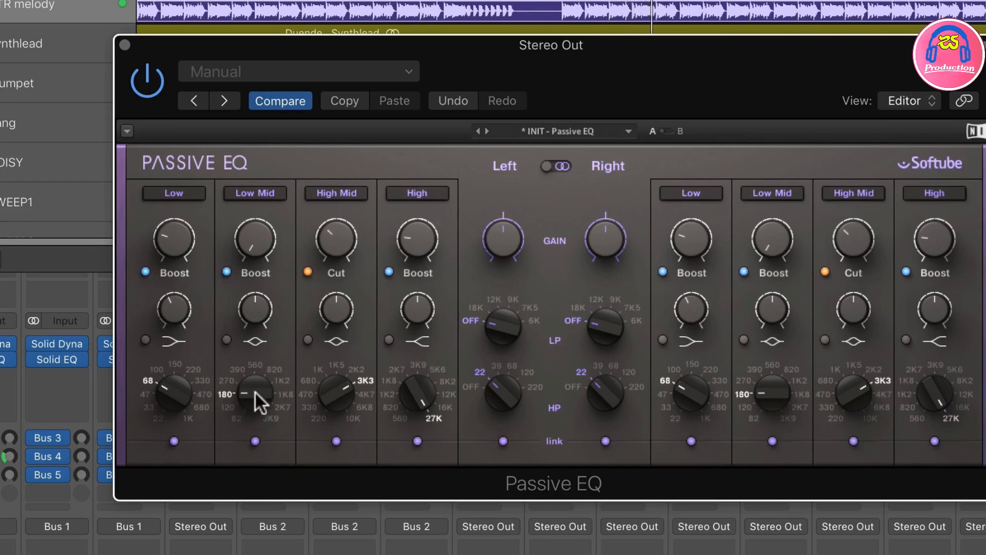
Step: Set the Low Mid band to 390, switch it to Cut, raise the cut to nearly halfway and slightly reduce the bandwidth
drag(255, 390, 255, 378)
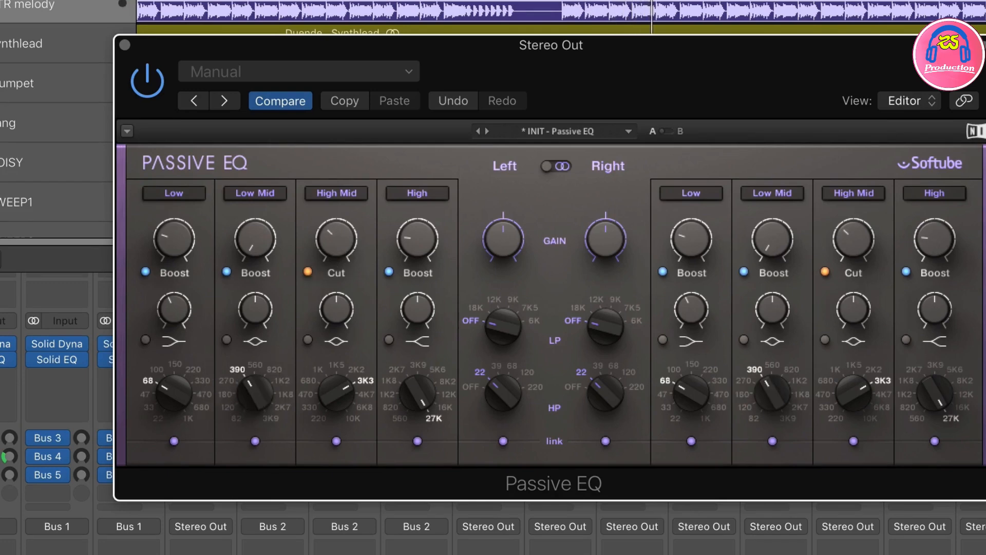
click(227, 271)
drag(258, 250, 258, 227)
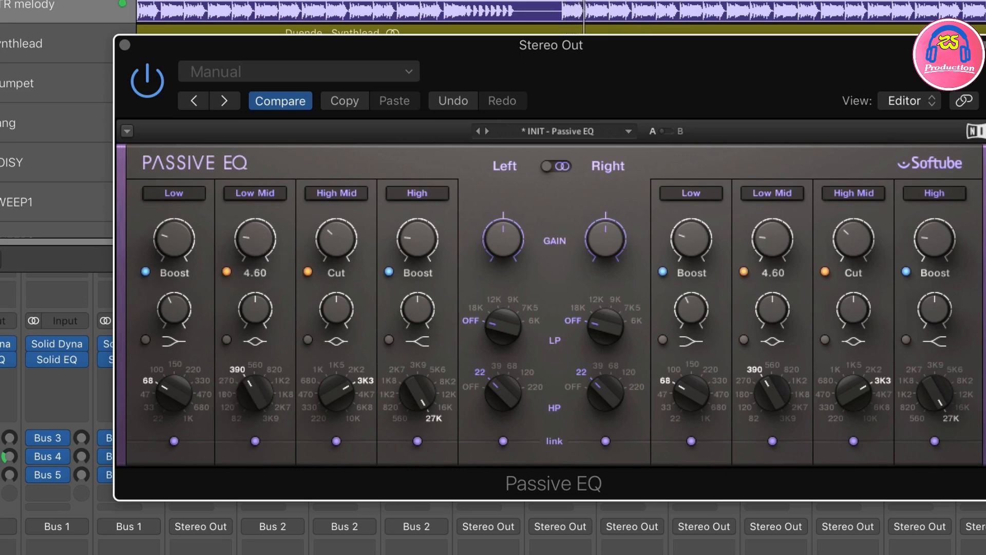
drag(255, 308, 255, 298)
drag(255, 255, 255, 205)
drag(257, 313, 256, 352)
drag(256, 239, 256, 251)
Step: Compare the mix with Passive EQ bypassed and active, and raise the linked left and right output gain above 0 dB
click(149, 81)
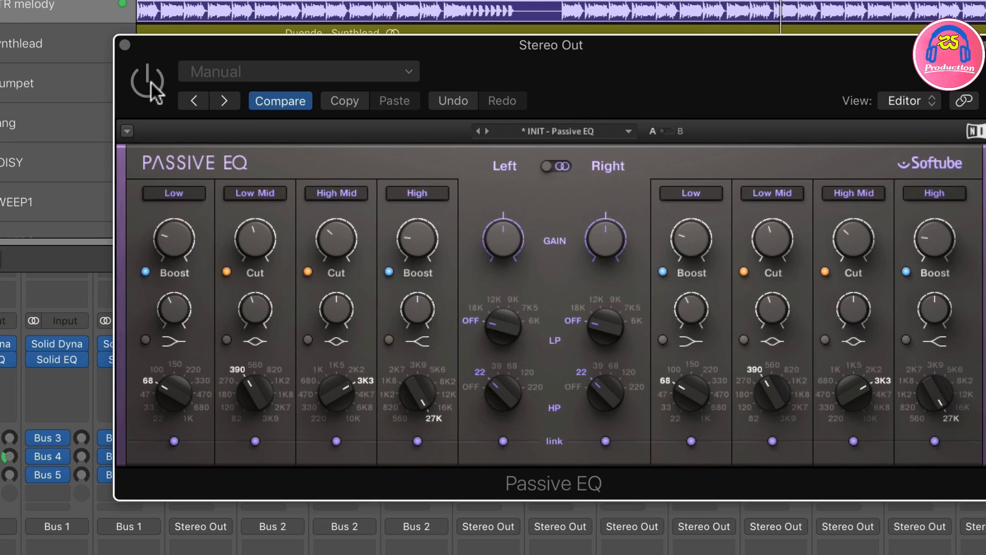
click(150, 82)
click(502, 229)
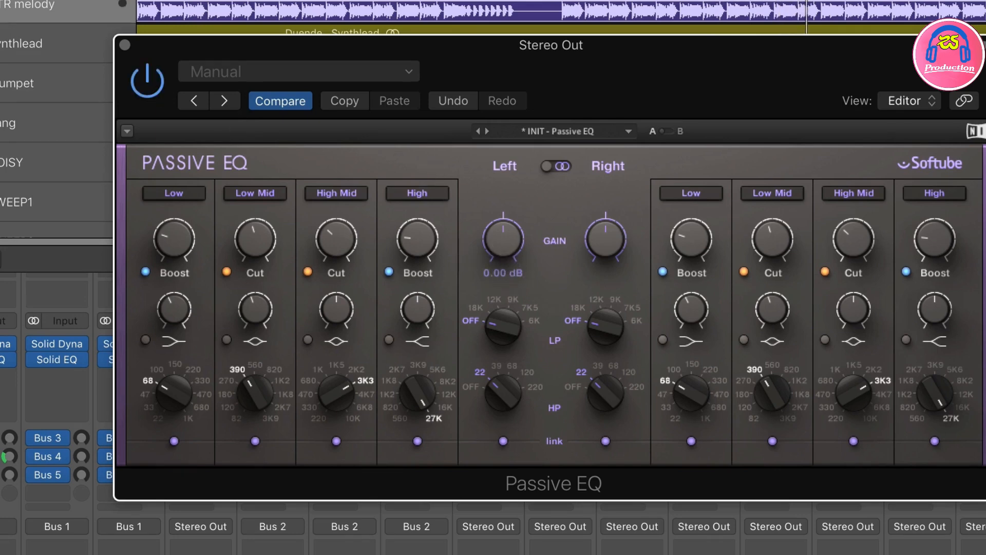
drag(502, 229, 502, 222)
Step: Compare the playing mix several times with Passive EQ bypassed and active on Stereo Out, leaving the plug-in active
click(152, 93)
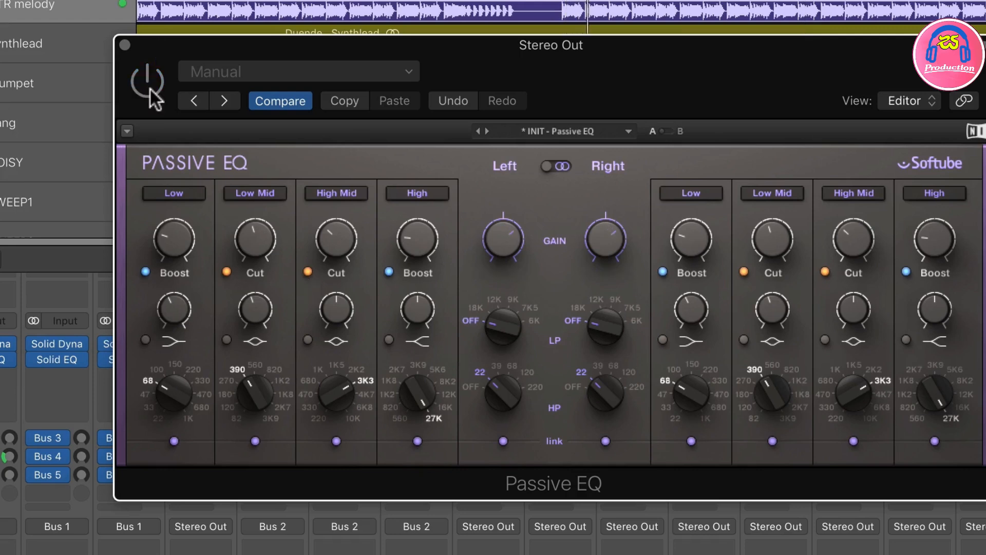
click(151, 92)
click(151, 93)
click(151, 92)
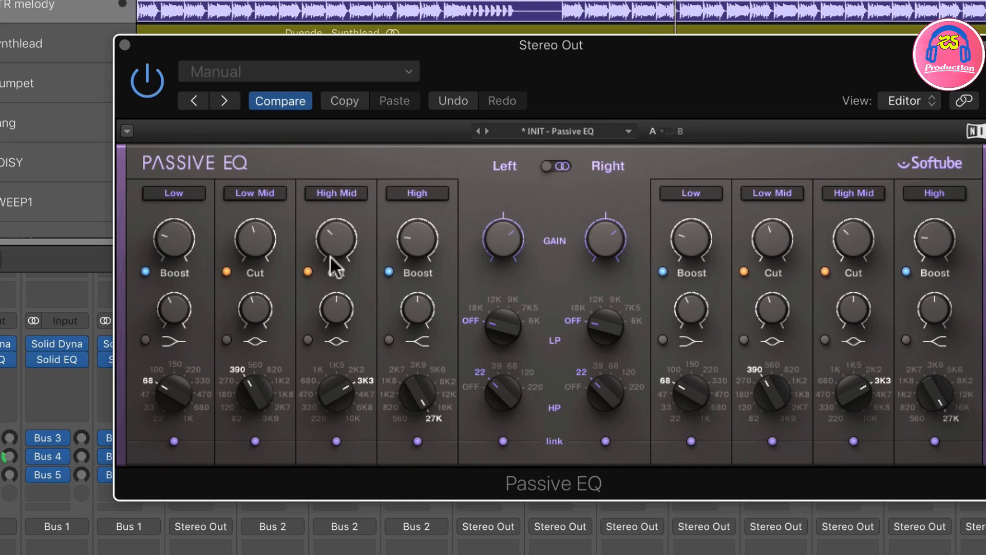
mouse_move(404, 259)
click(148, 88)
click(144, 77)
click(148, 79)
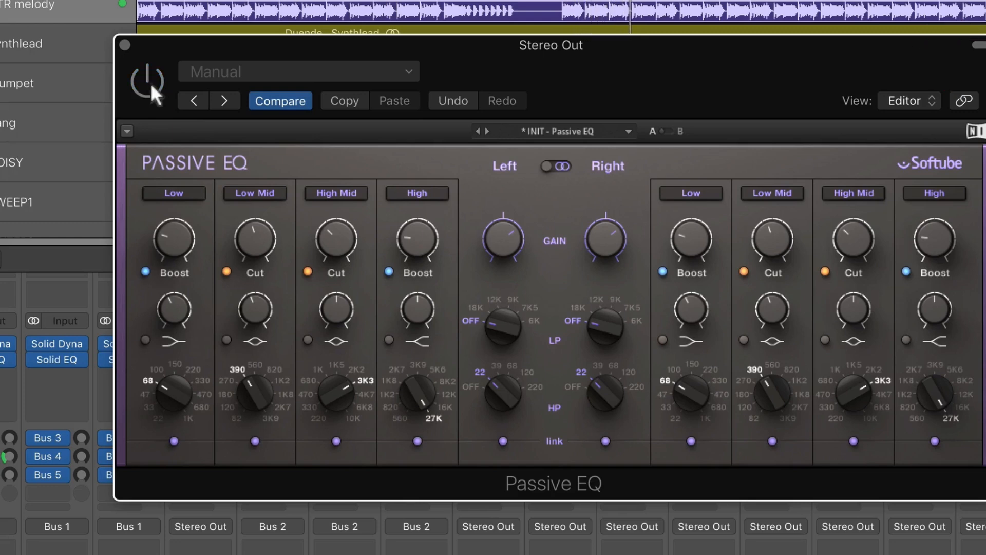
click(150, 85)
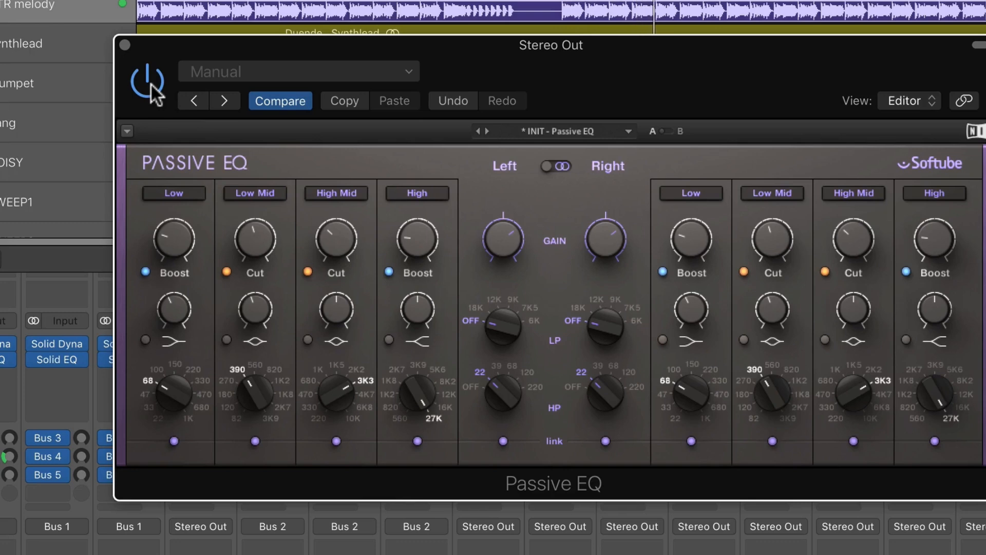